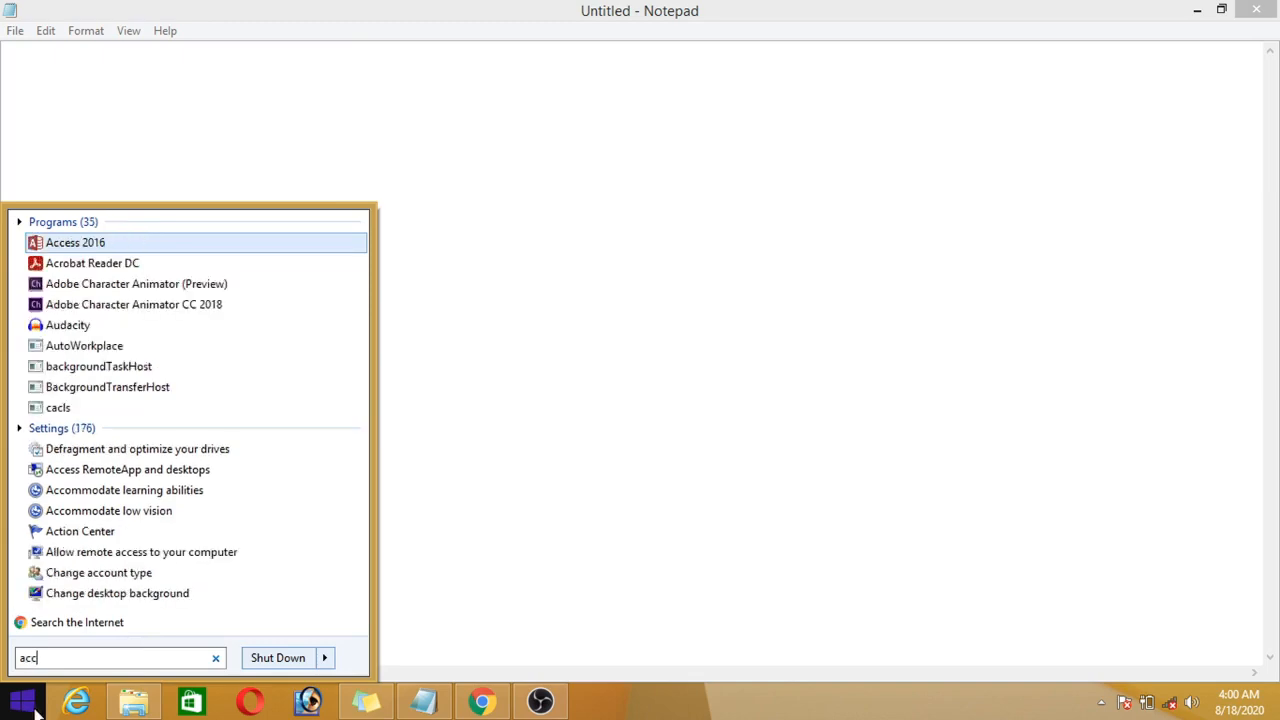
- Switch to Access 2016 and create a blank desktop database
{"action": "left_click", "coordinate": [120, 243]}
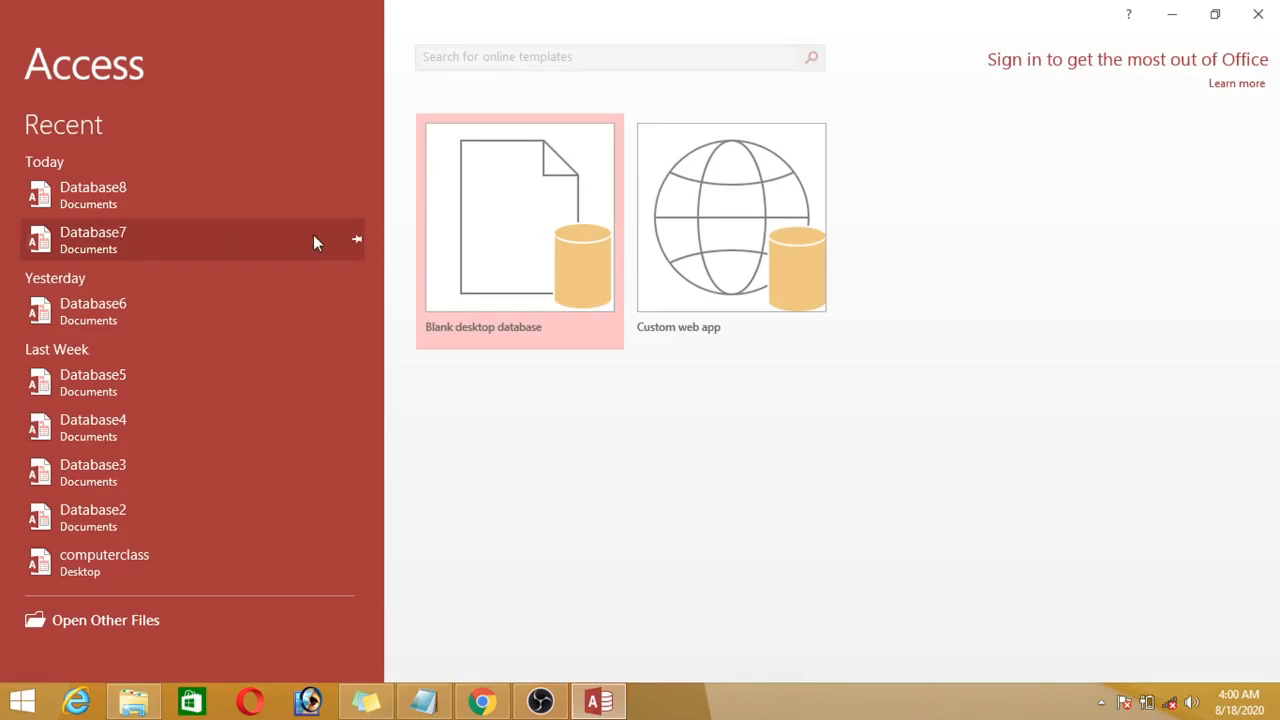
{"action": "double_click", "coordinate": [494, 205]}
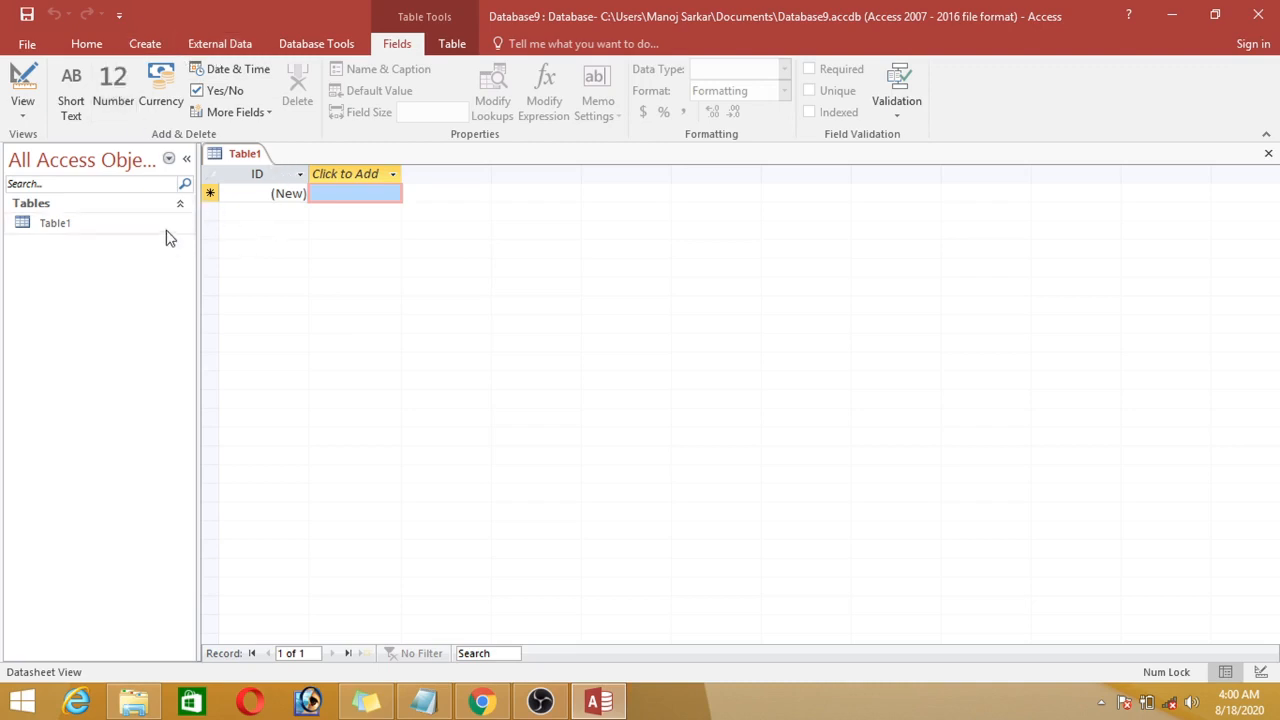
- Start a new table in Design View and close the default Table1
{"action": "left_click", "coordinate": [146, 46]}
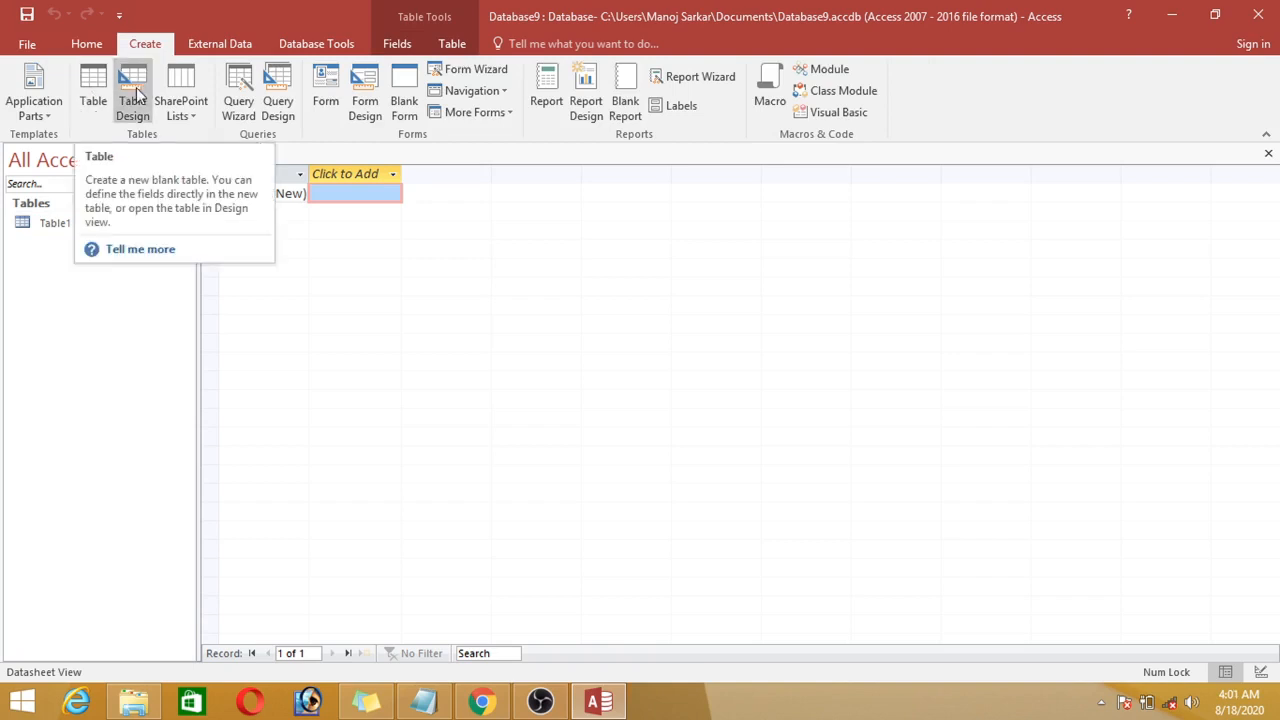
{"action": "left_click", "coordinate": [130, 95]}
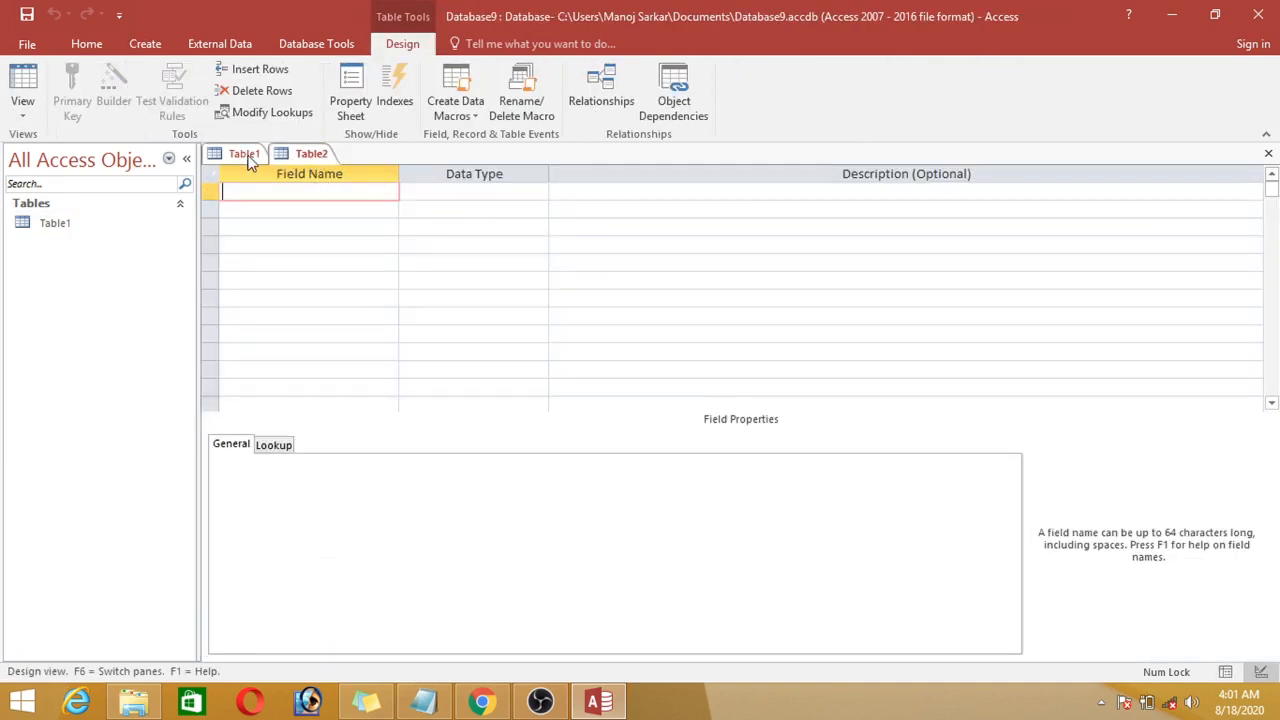
{"action": "right_click", "coordinate": [249, 158]}
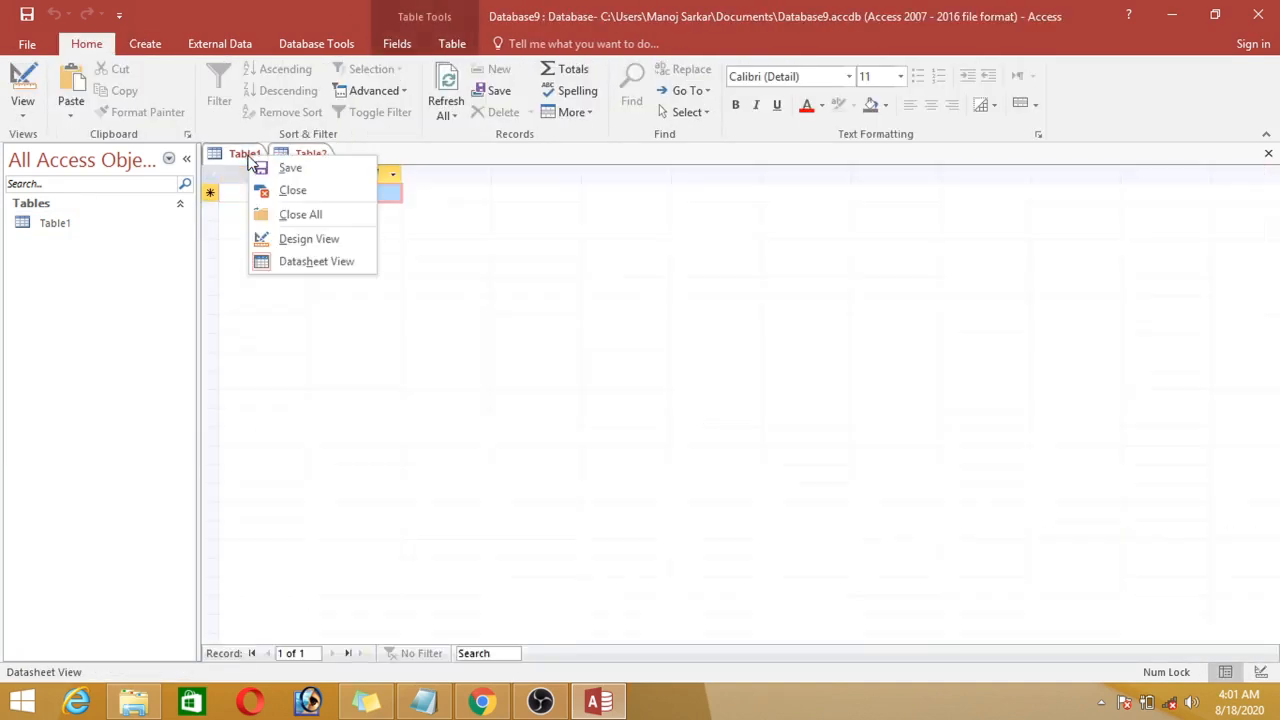
{"action": "left_click", "coordinate": [288, 191]}
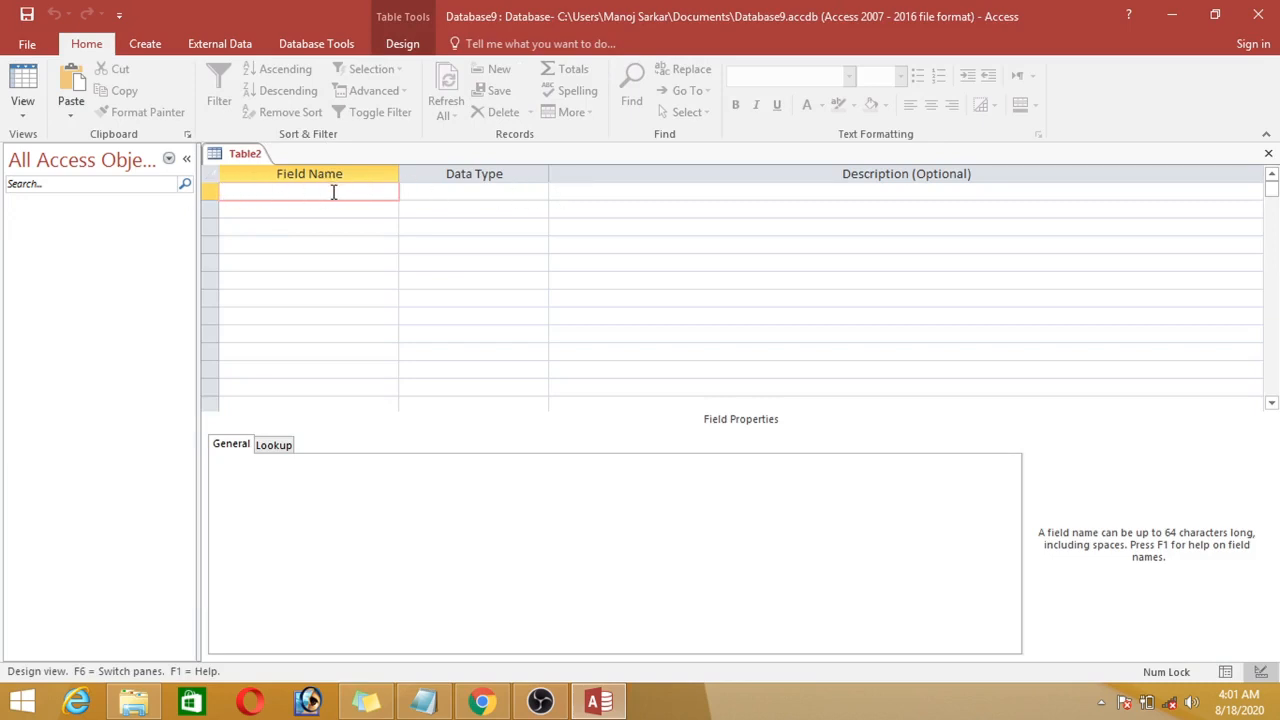
- Add a field named rollno to the new table with the Number data type
{"action": "type", "text": "rollno"}
{"action": "key", "text": "Tab"}
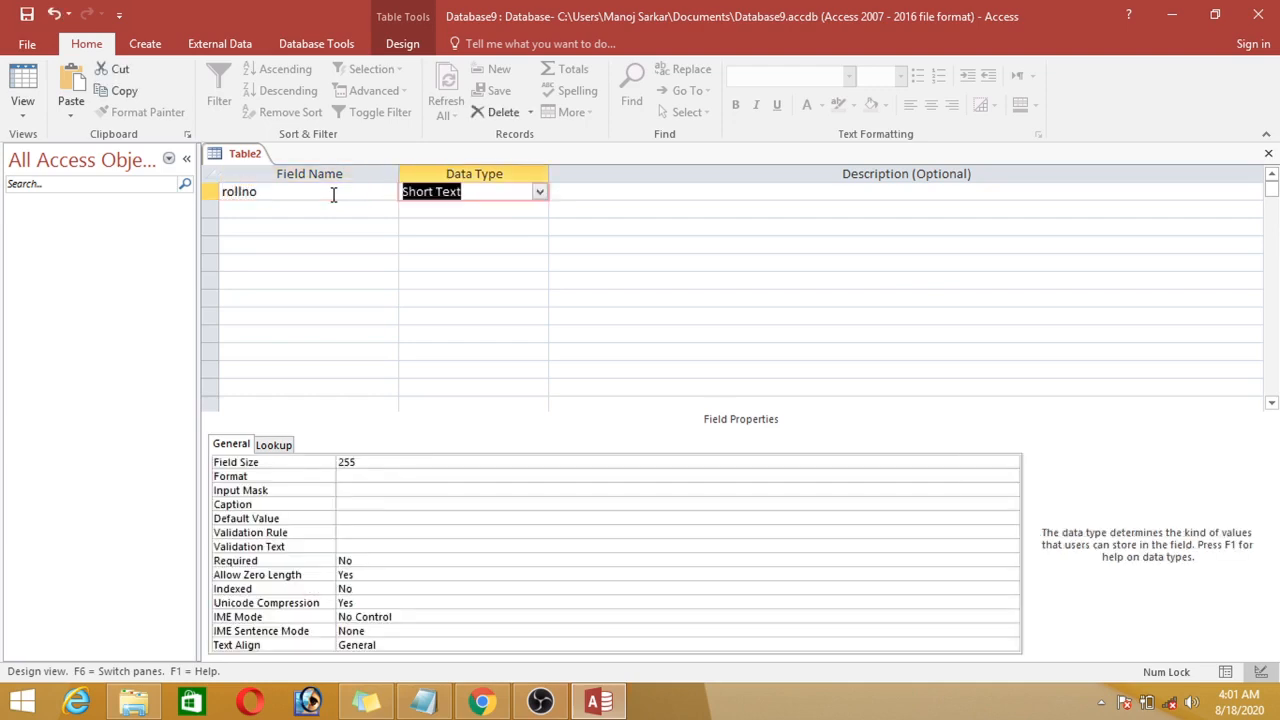
{"action": "key", "text": "Down"}
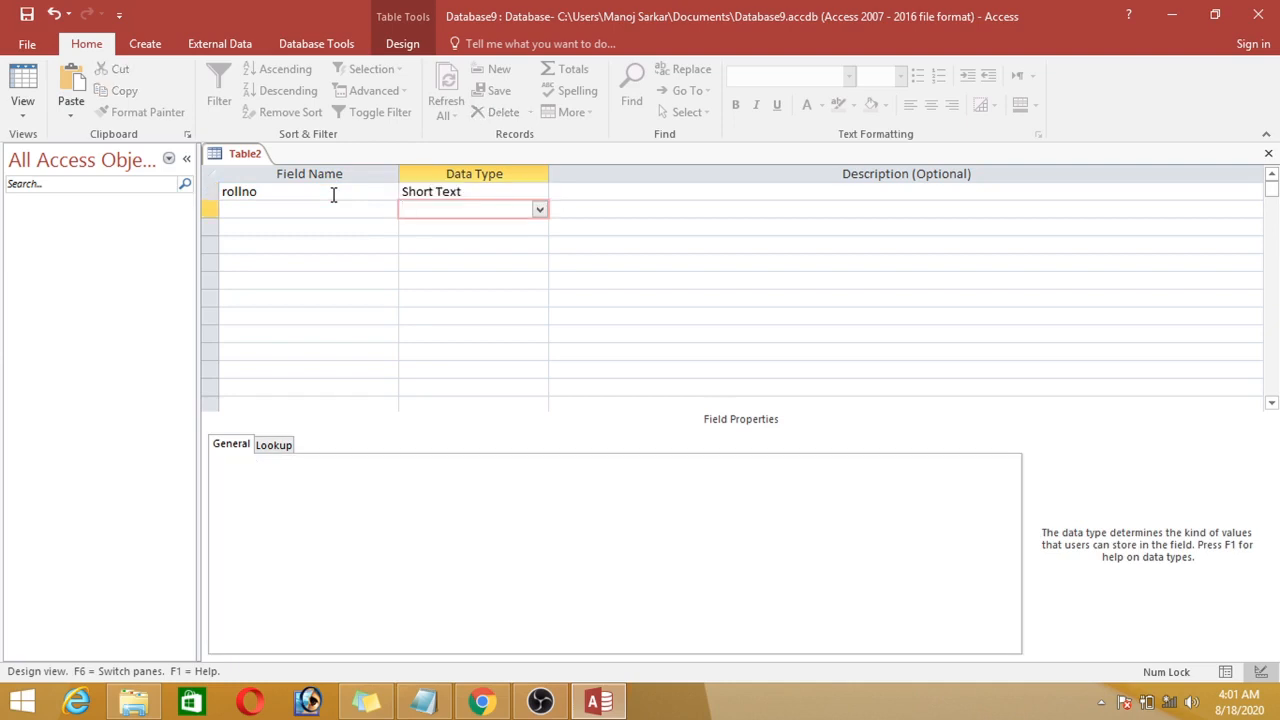
{"action": "left_click", "coordinate": [534, 196]}
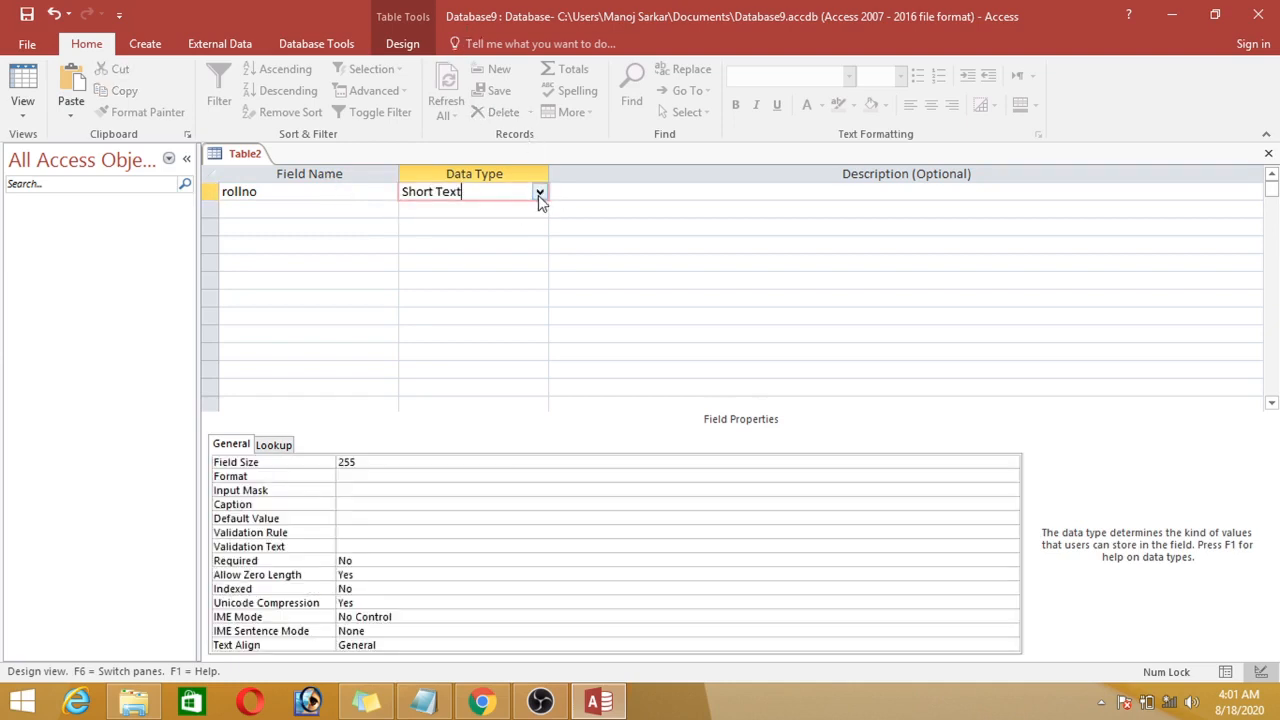
{"action": "left_click", "coordinate": [538, 195]}
{"action": "left_click", "coordinate": [508, 248]}
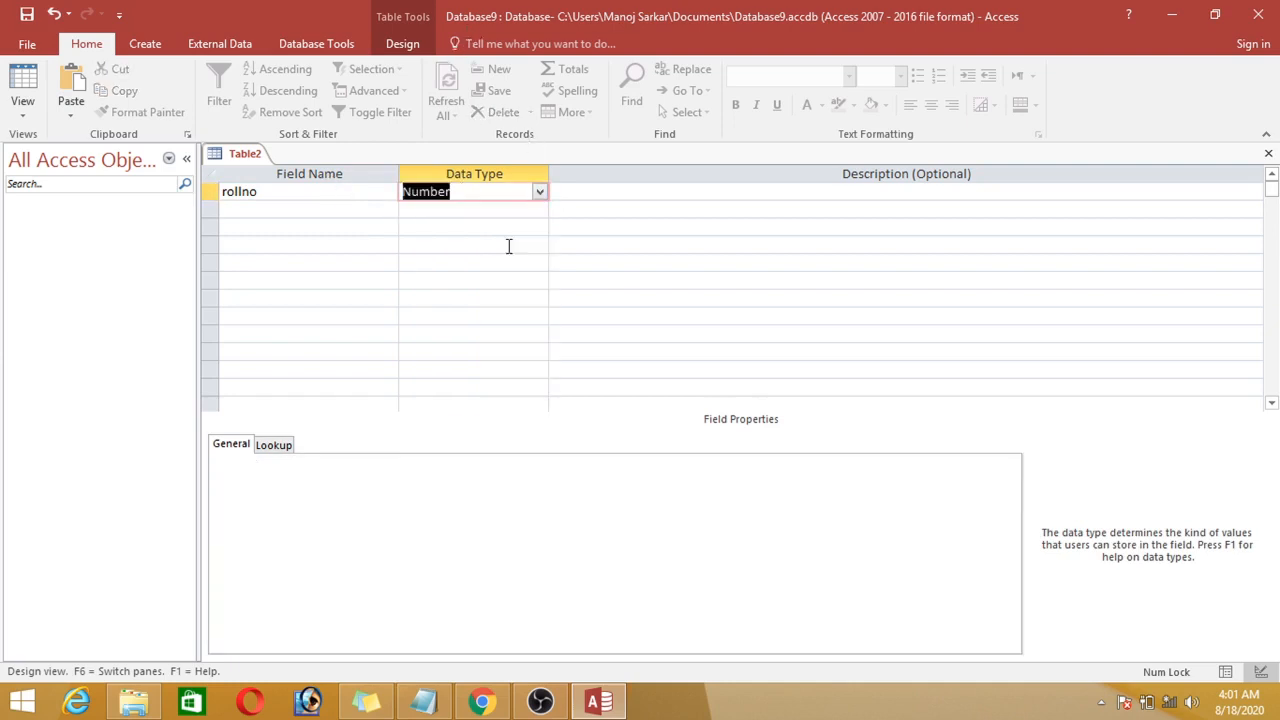
- Add a second field named class with the Short Text data type
{"action": "left_click", "coordinate": [319, 211]}
{"action": "type", "text": "classs"}
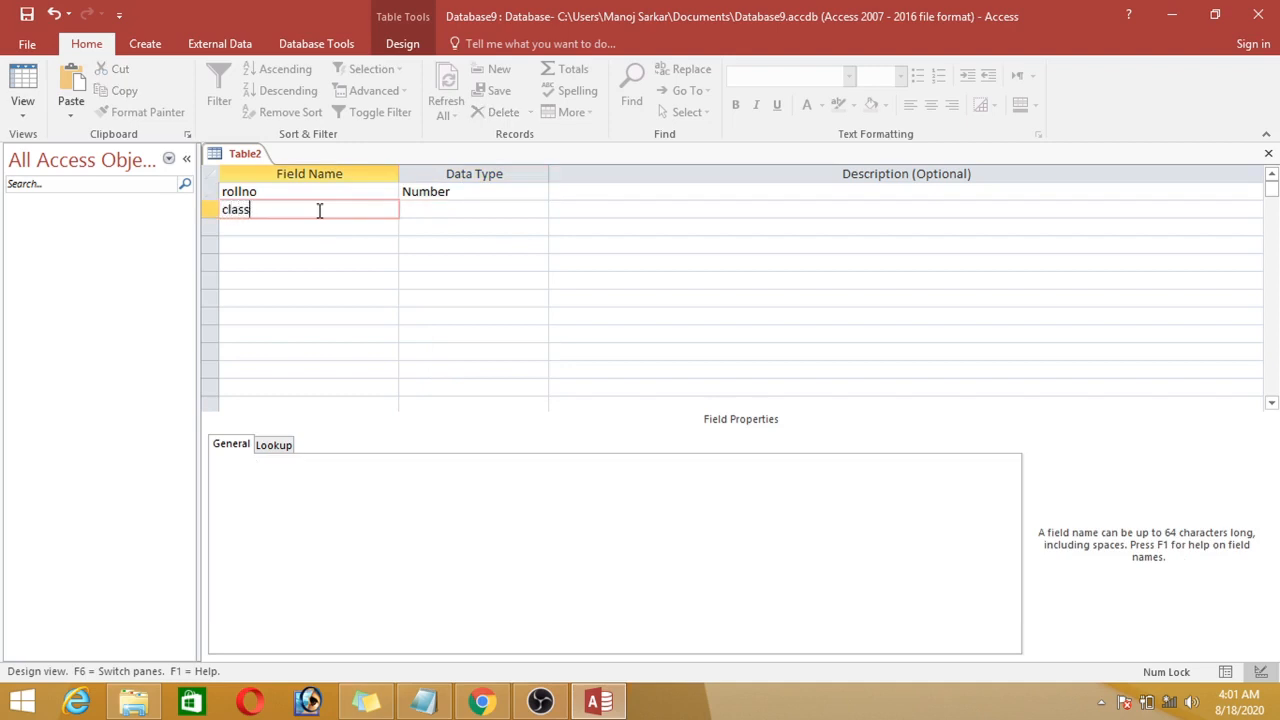
{"action": "key", "text": "Tab"}
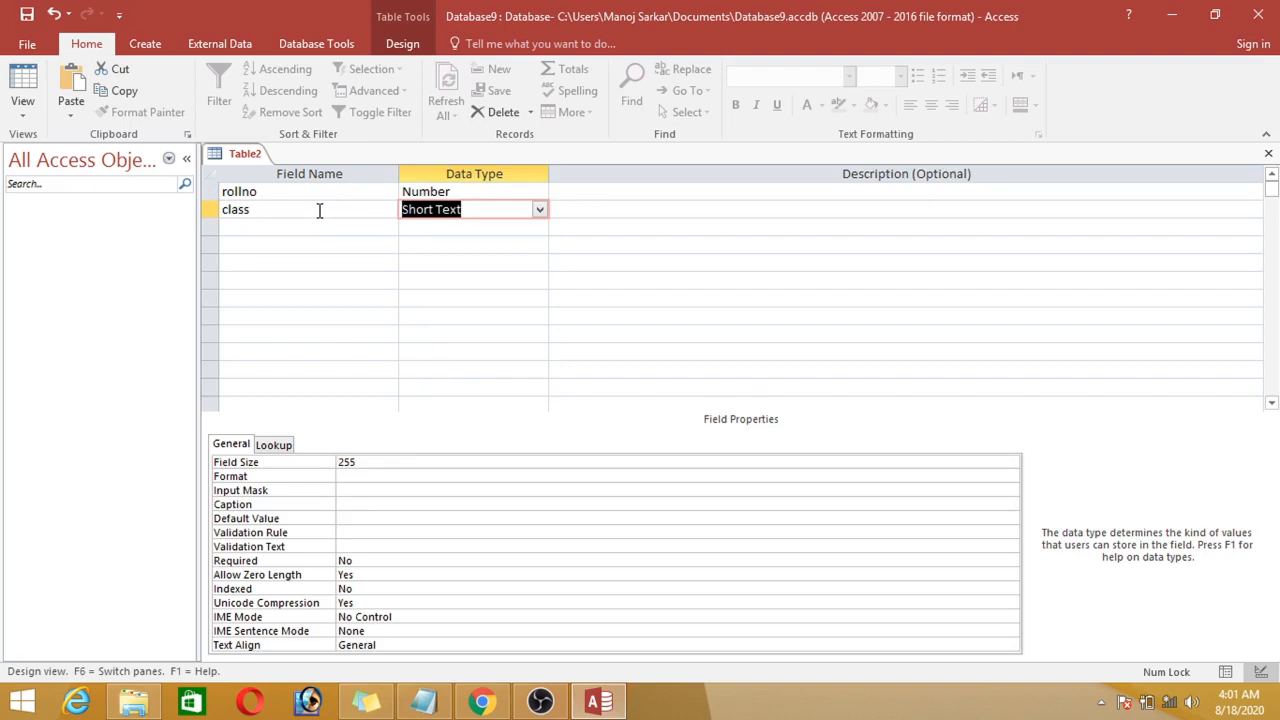
{"action": "key", "text": "Tab"}
{"action": "key", "text": "Tab"}
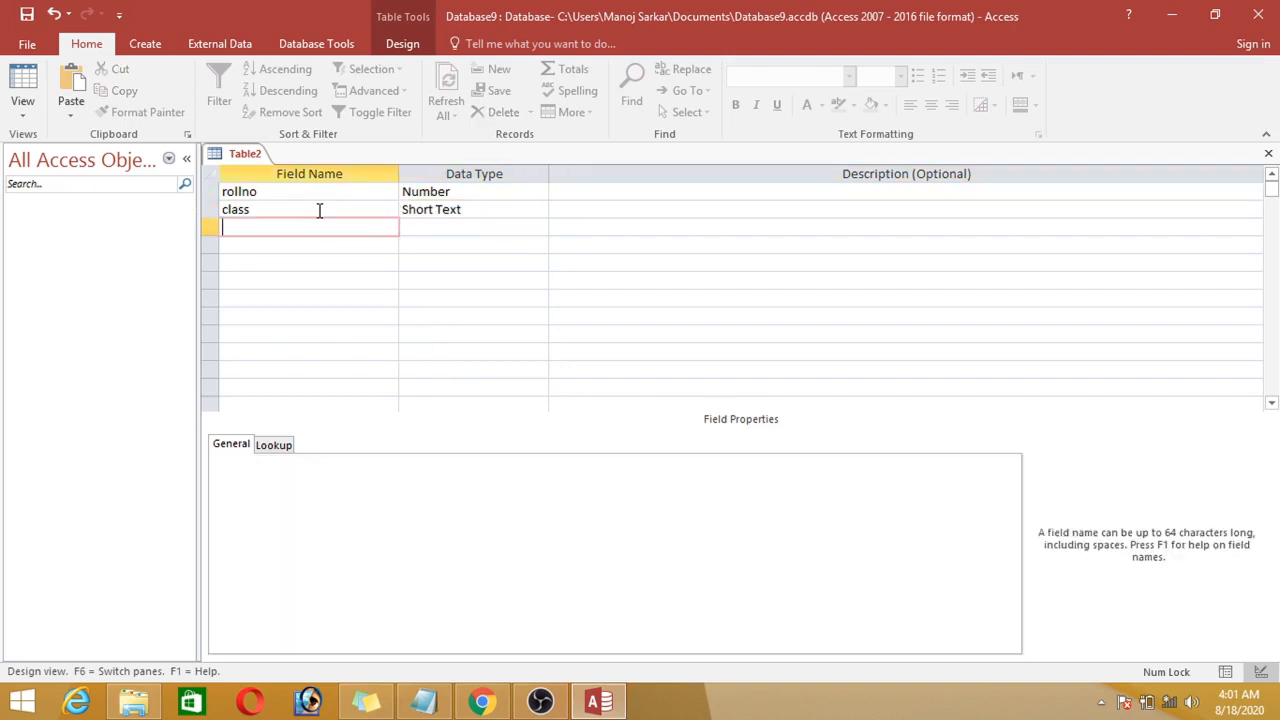
{"action": "left_click", "coordinate": [694, 198]}
{"action": "left_click", "coordinate": [681, 214]}
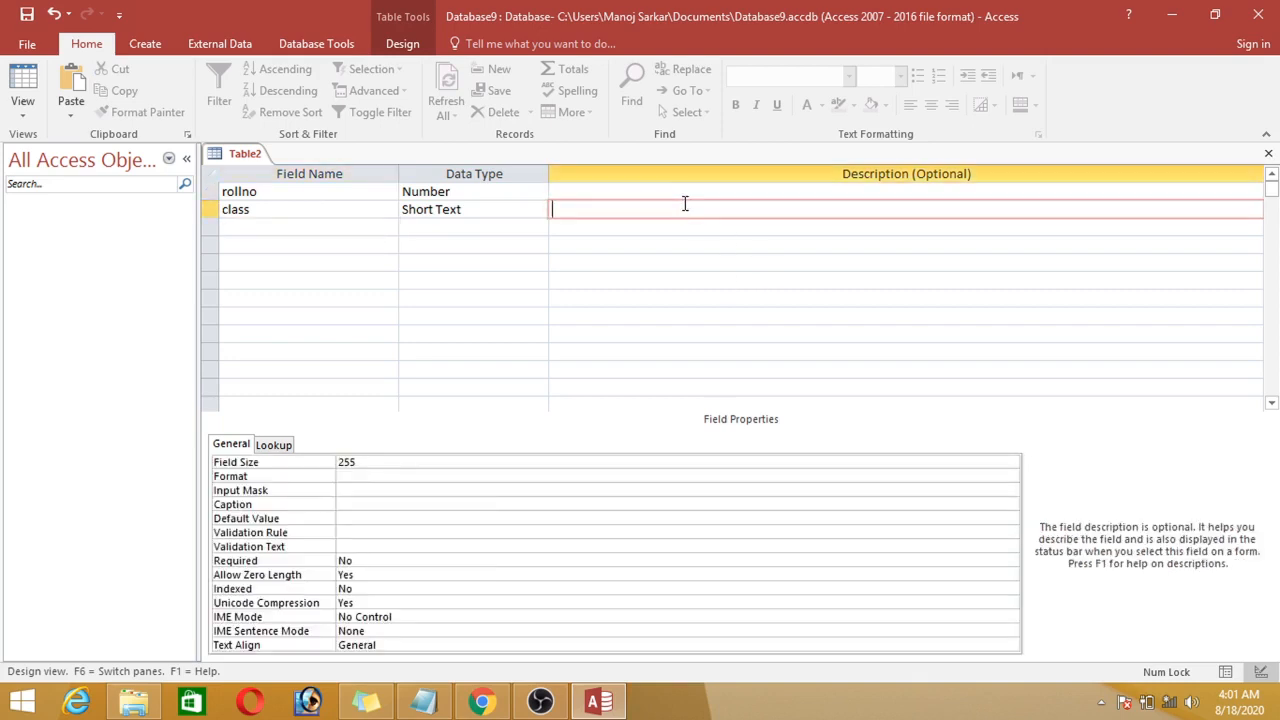
{"action": "left_click", "coordinate": [631, 193]}
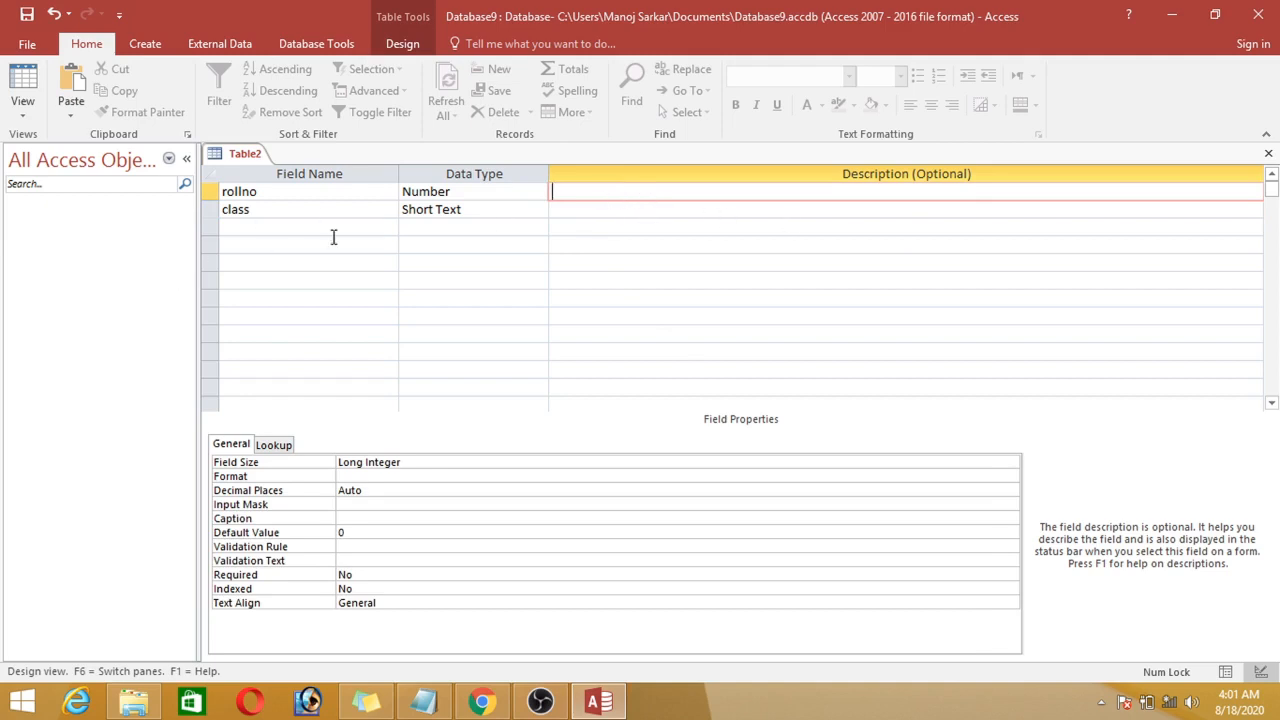
{"action": "left_click", "coordinate": [594, 214]}
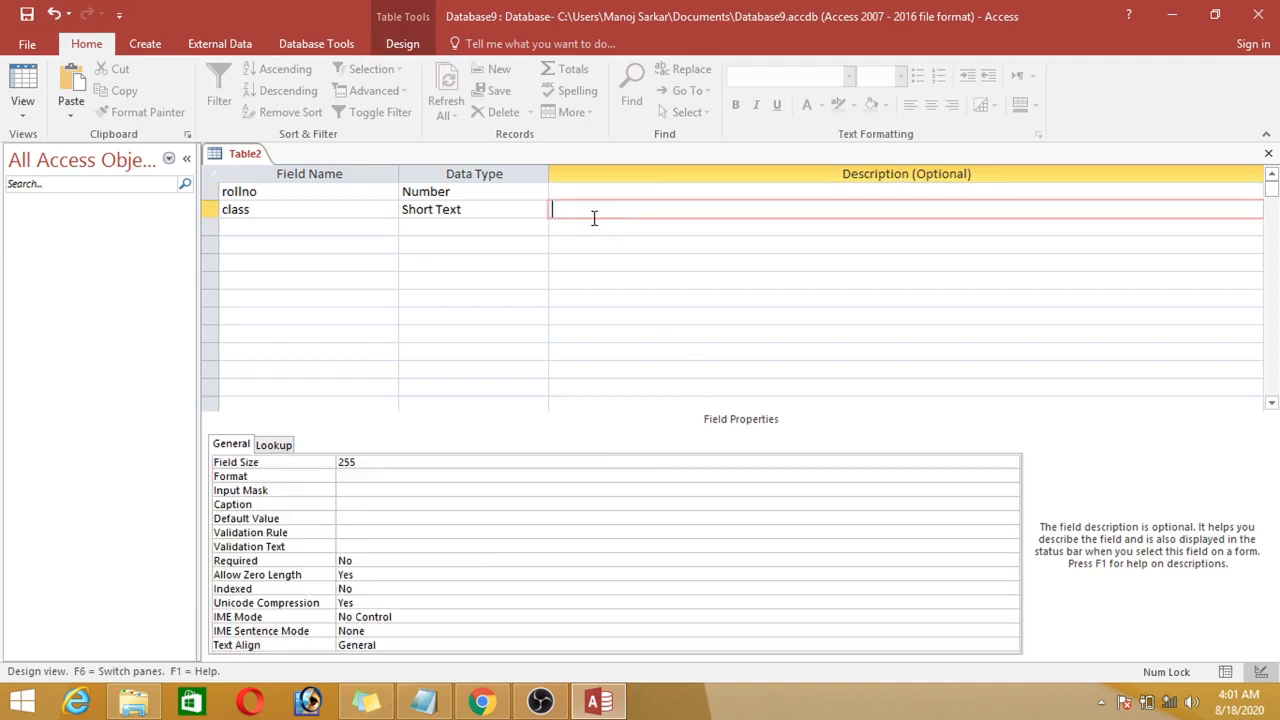
- Add a third field named address with the Long Text data type
{"action": "left_click", "coordinate": [264, 231]}
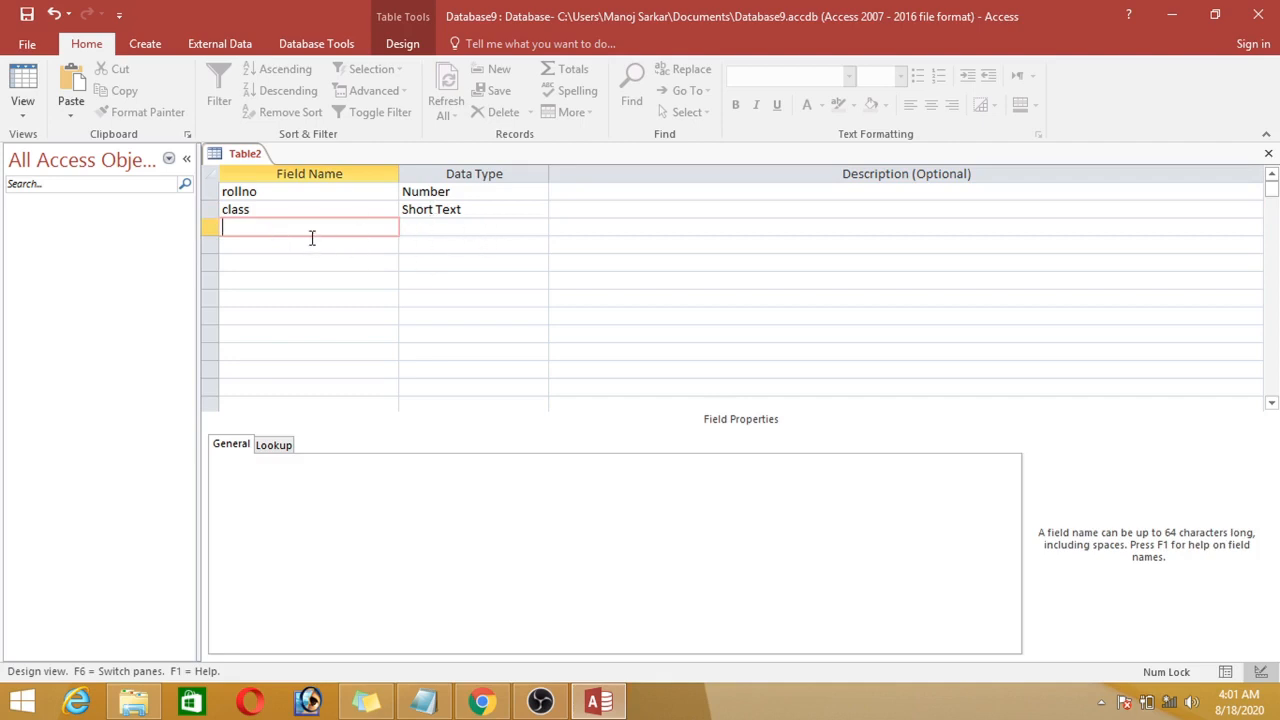
{"action": "type", "text": "address"}
{"action": "key", "text": "Tab"}
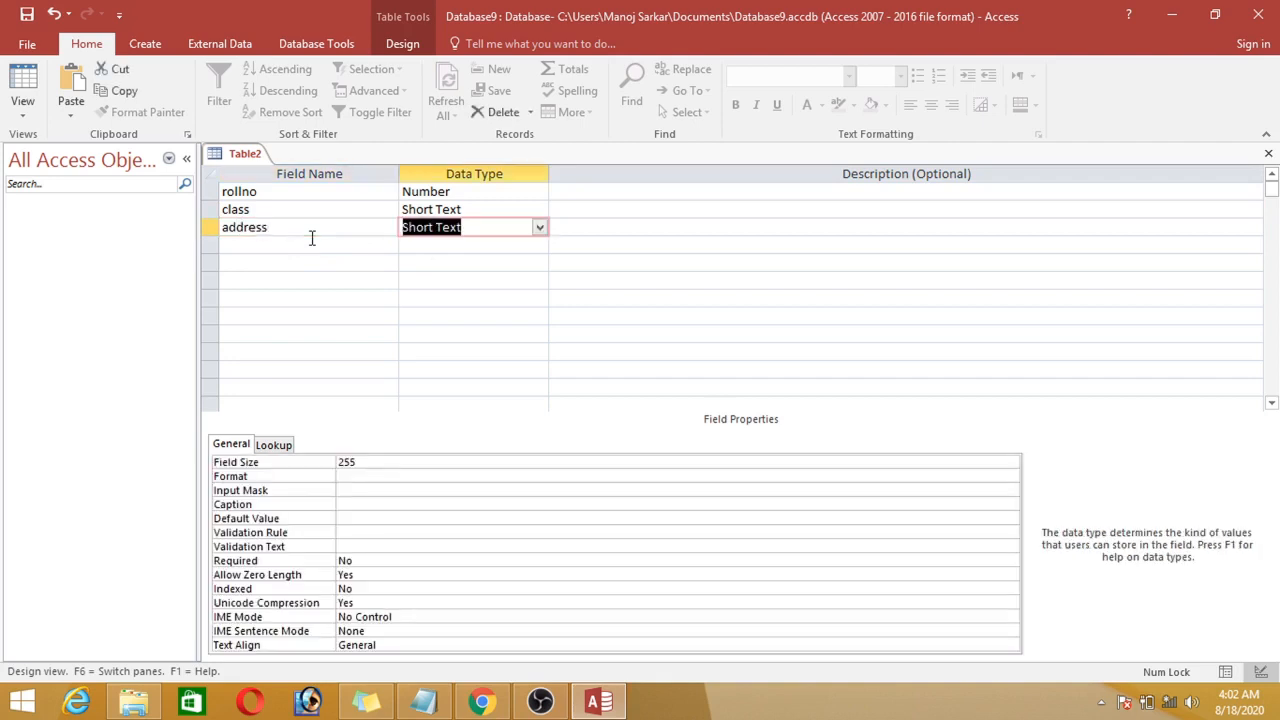
{"action": "left_click", "coordinate": [539, 229]}
{"action": "left_click", "coordinate": [528, 249]}
{"action": "type", "text": "l"}
- Add a fourth field named fees with the Number data type
{"action": "left_click", "coordinate": [369, 248]}
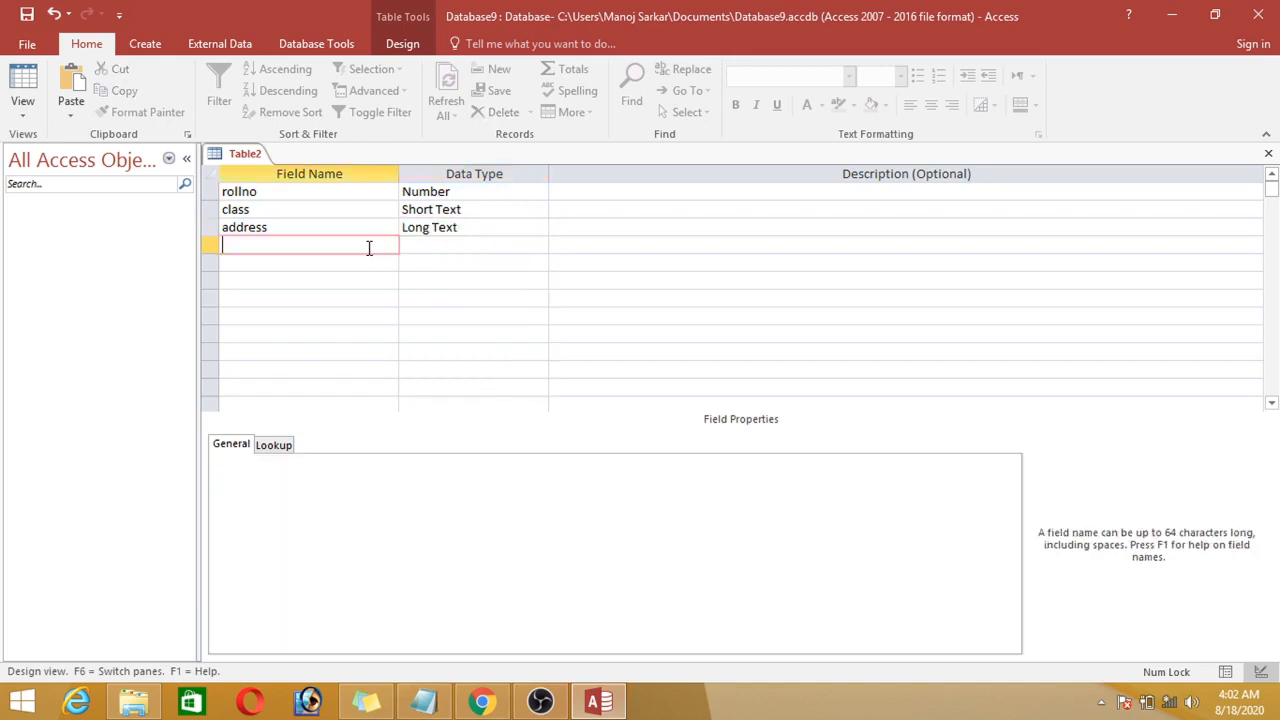
{"action": "type", "text": "fees"}
{"action": "key", "text": "Tab"}
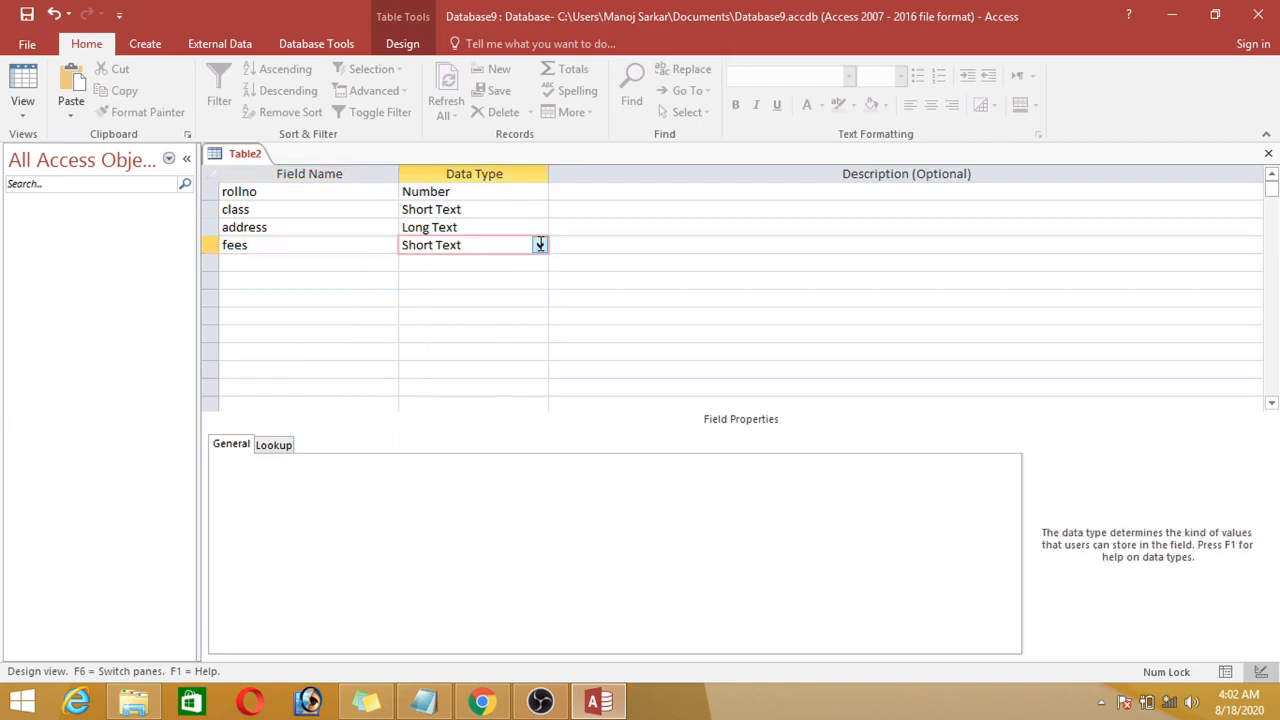
{"action": "key", "text": "alt+Down"}
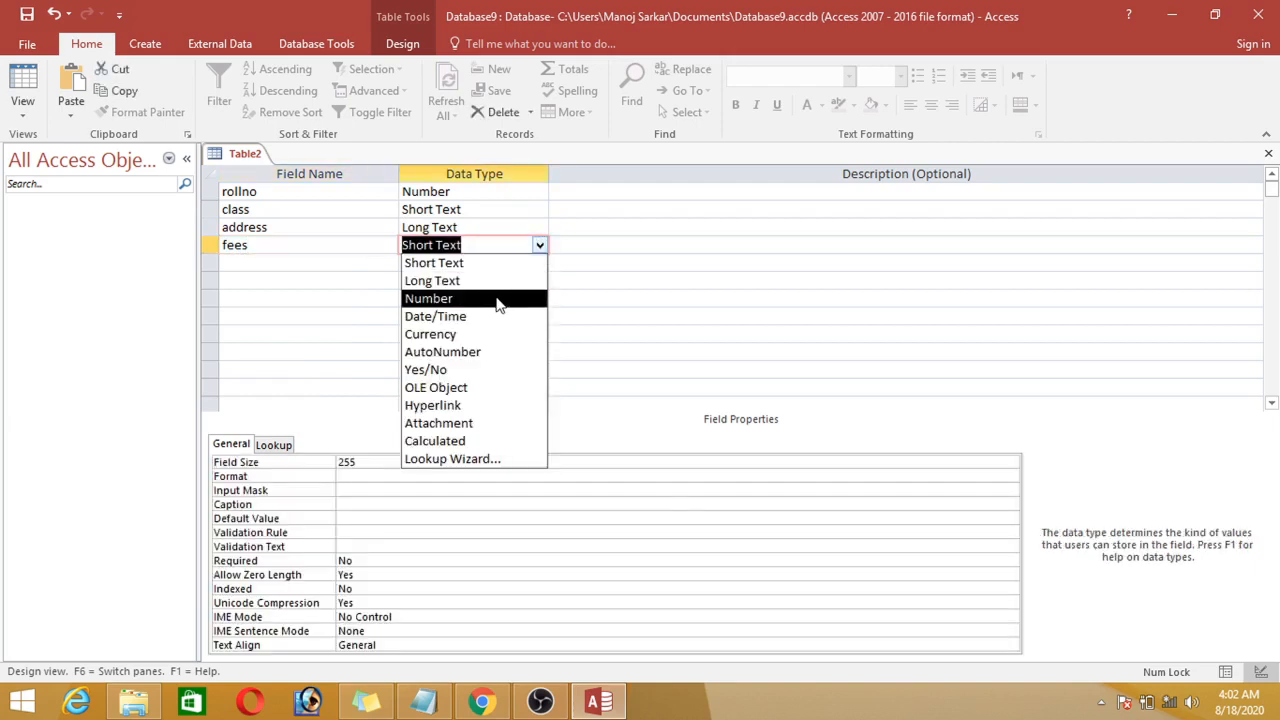
{"action": "left_click", "coordinate": [498, 298]}
{"action": "left_click", "coordinate": [458, 314]}
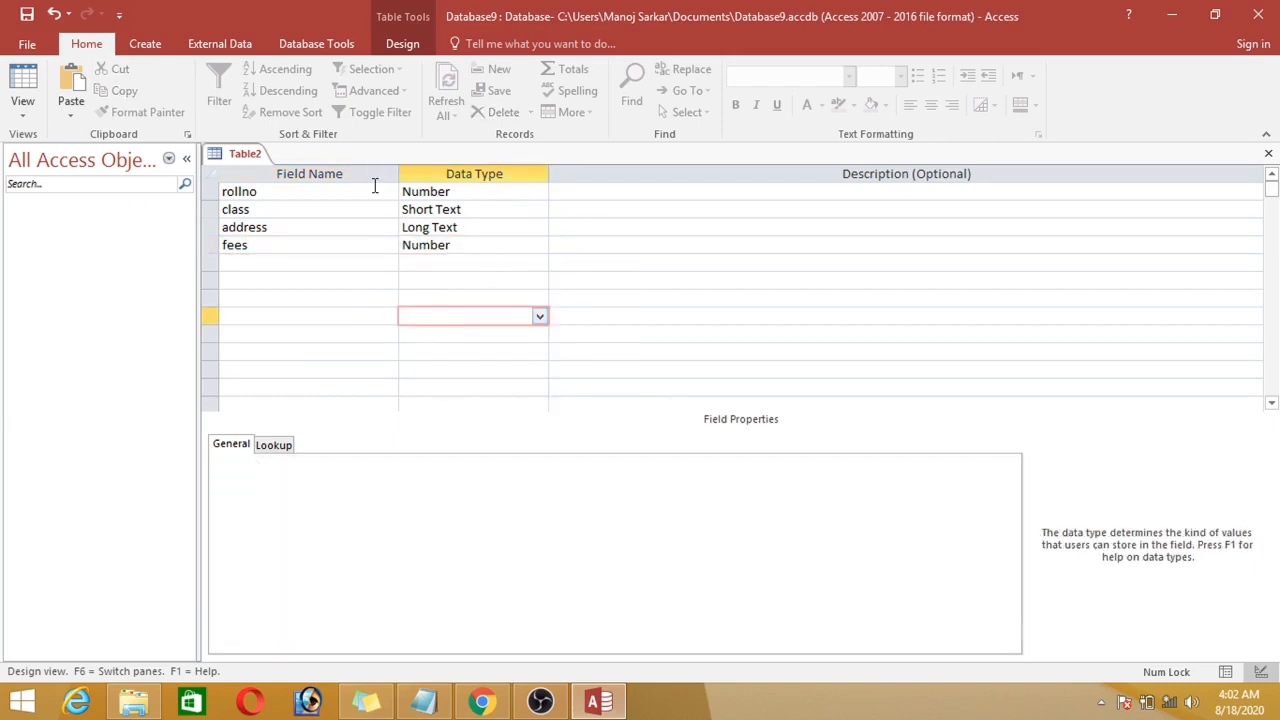
- Switch the table to Datasheet View, saving it as class and letting Access create a primary key
{"action": "right_click", "coordinate": [240, 162]}
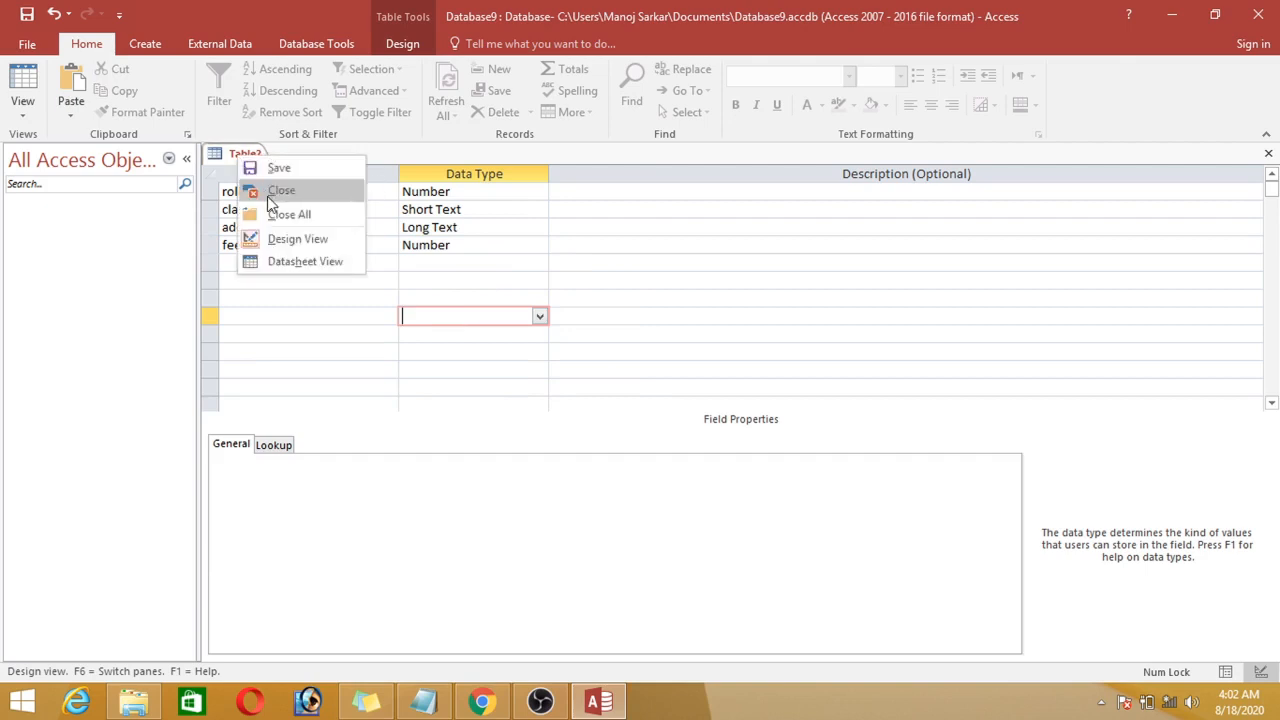
{"action": "left_click", "coordinate": [281, 265]}
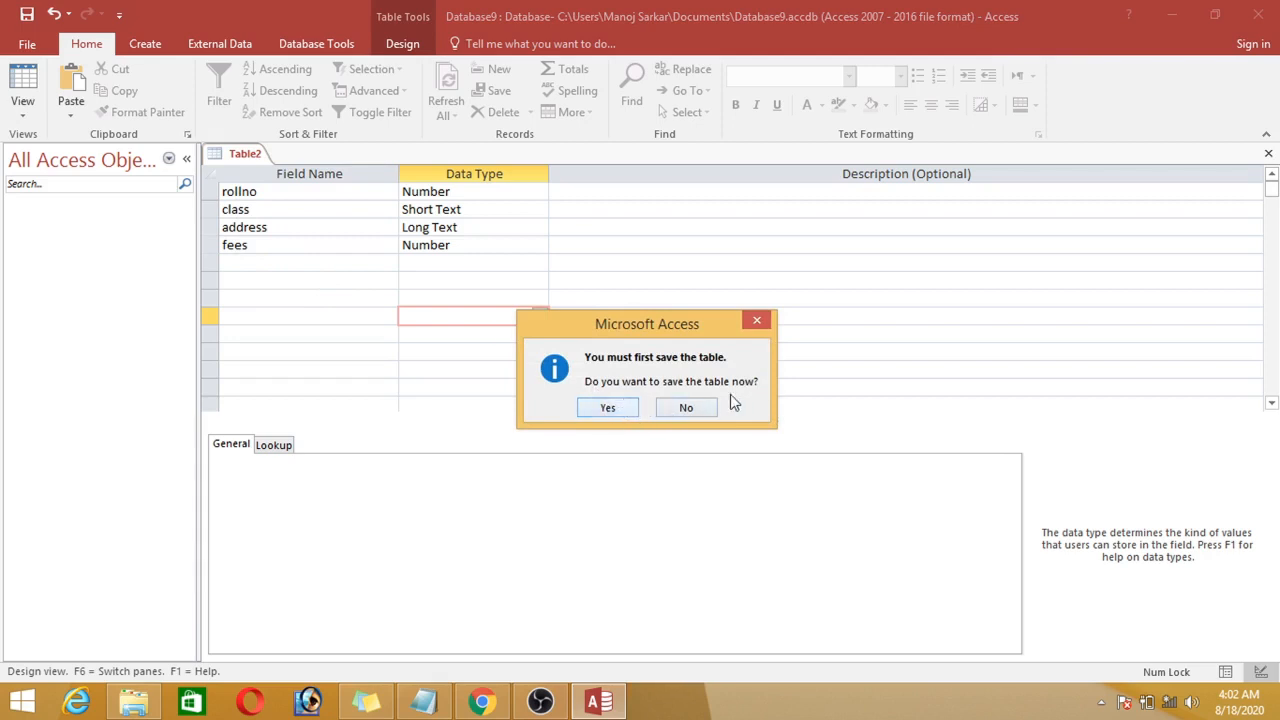
{"action": "left_click", "coordinate": [613, 408]}
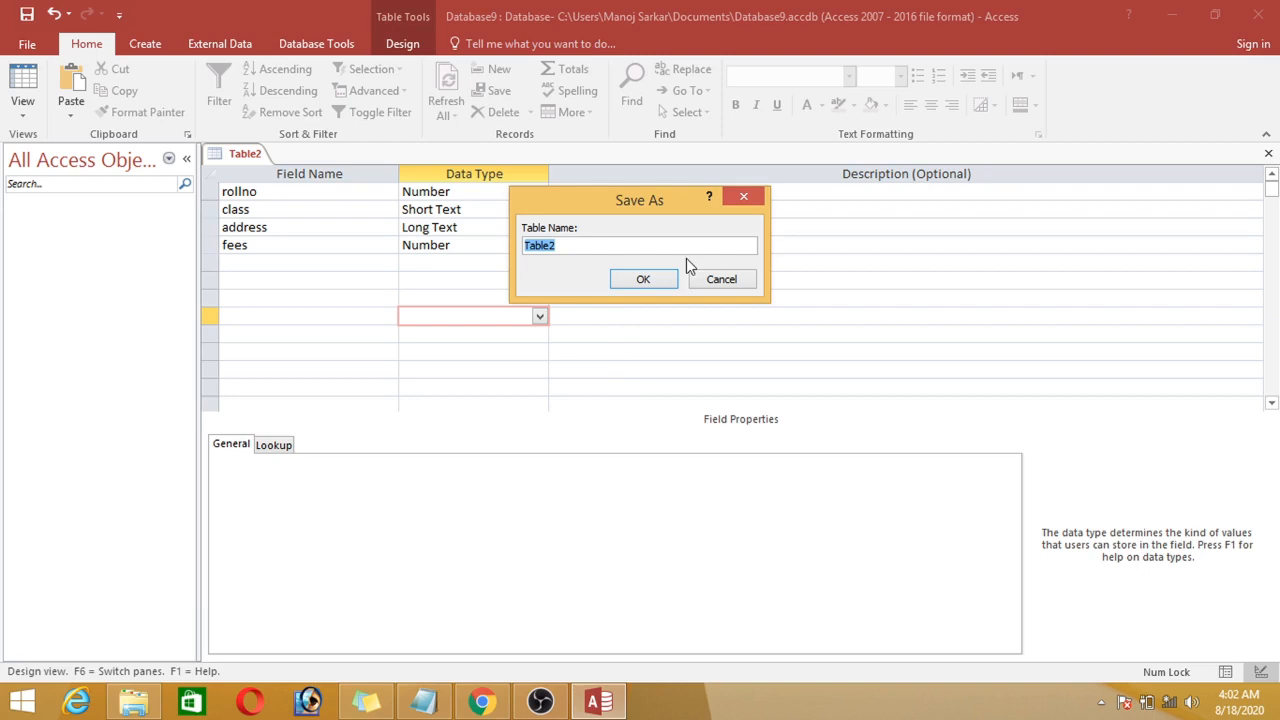
{"action": "type", "text": "class"}
{"action": "key", "text": "Return"}
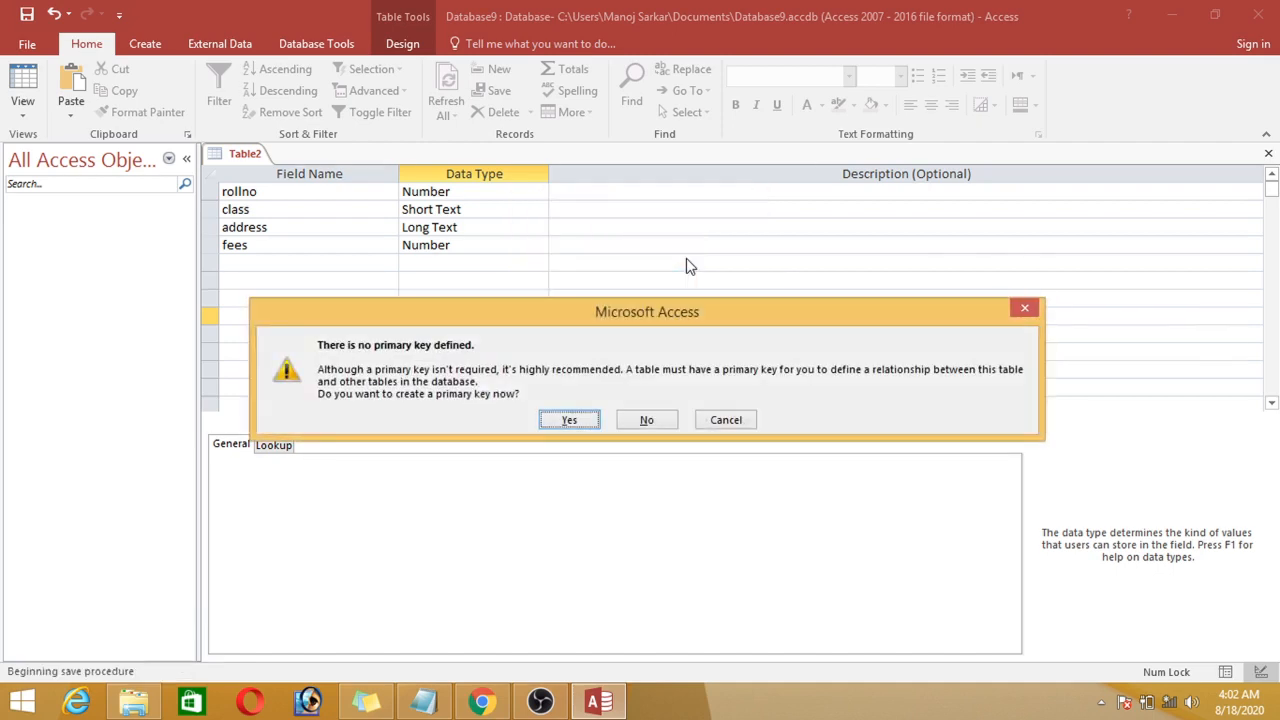
{"action": "left_click", "coordinate": [571, 421]}
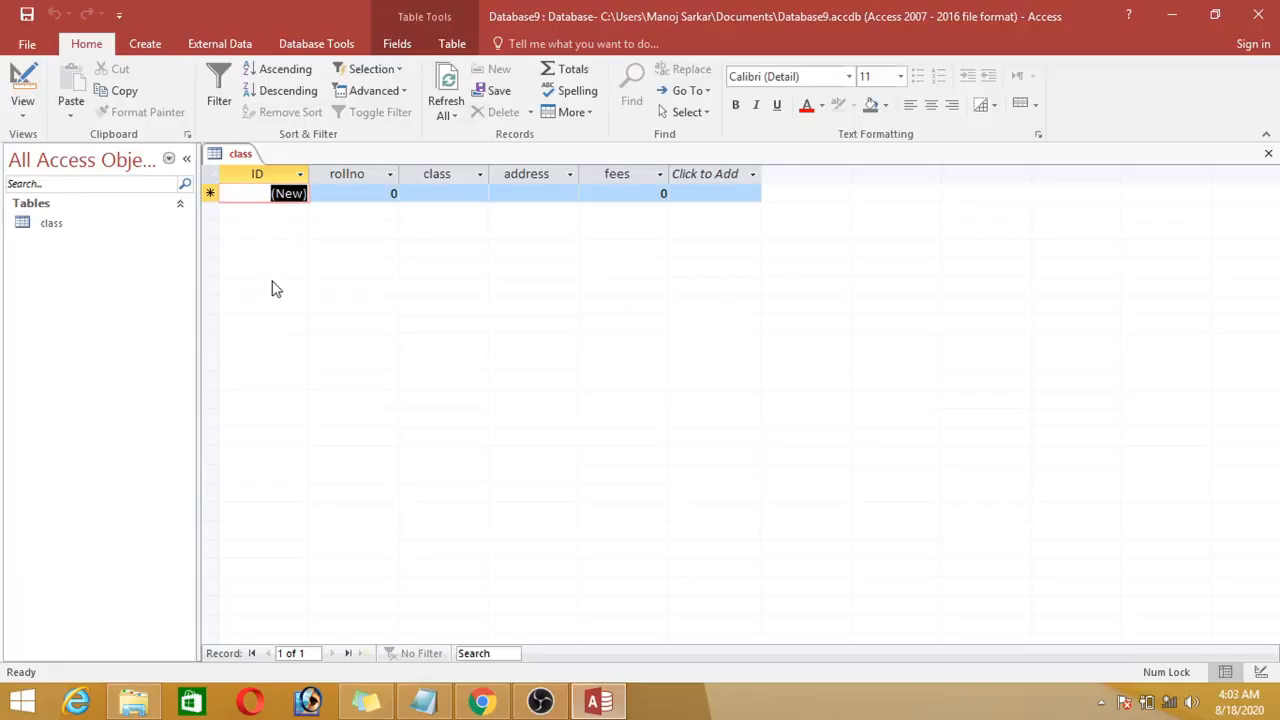
- Return the class table to Design View
{"action": "left_click", "coordinate": [307, 195]}
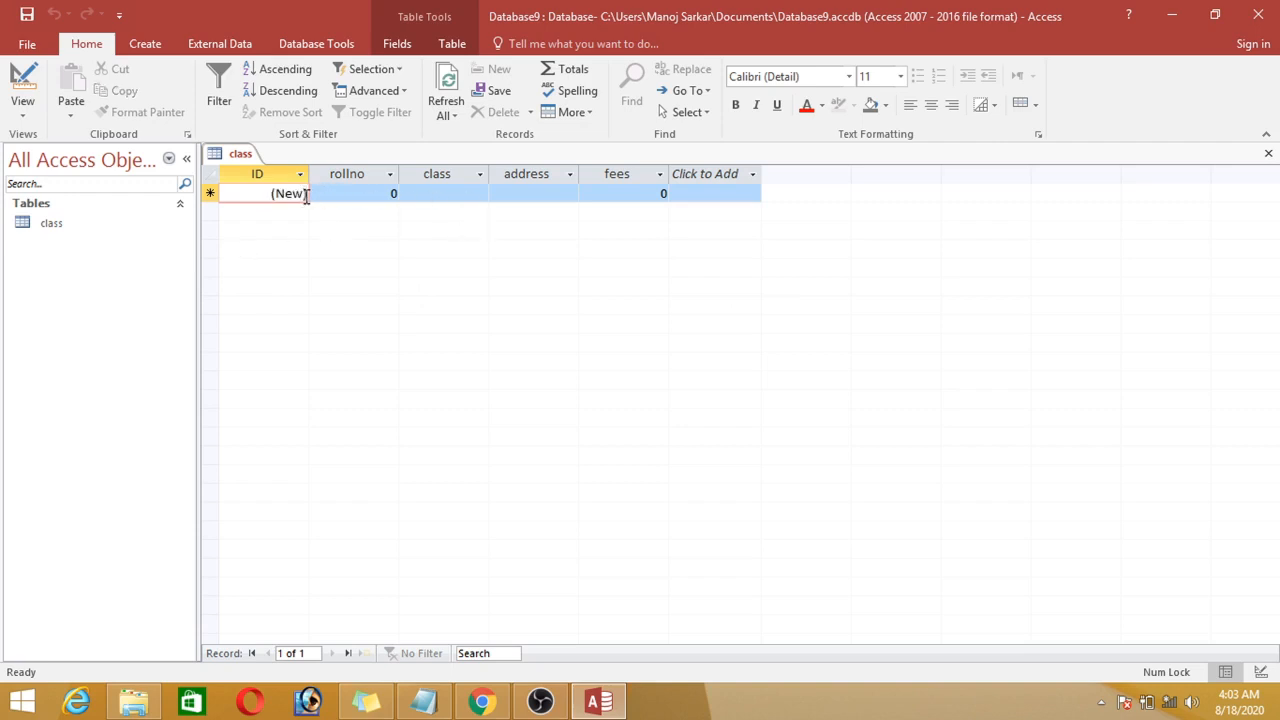
{"action": "right_click", "coordinate": [224, 166]}
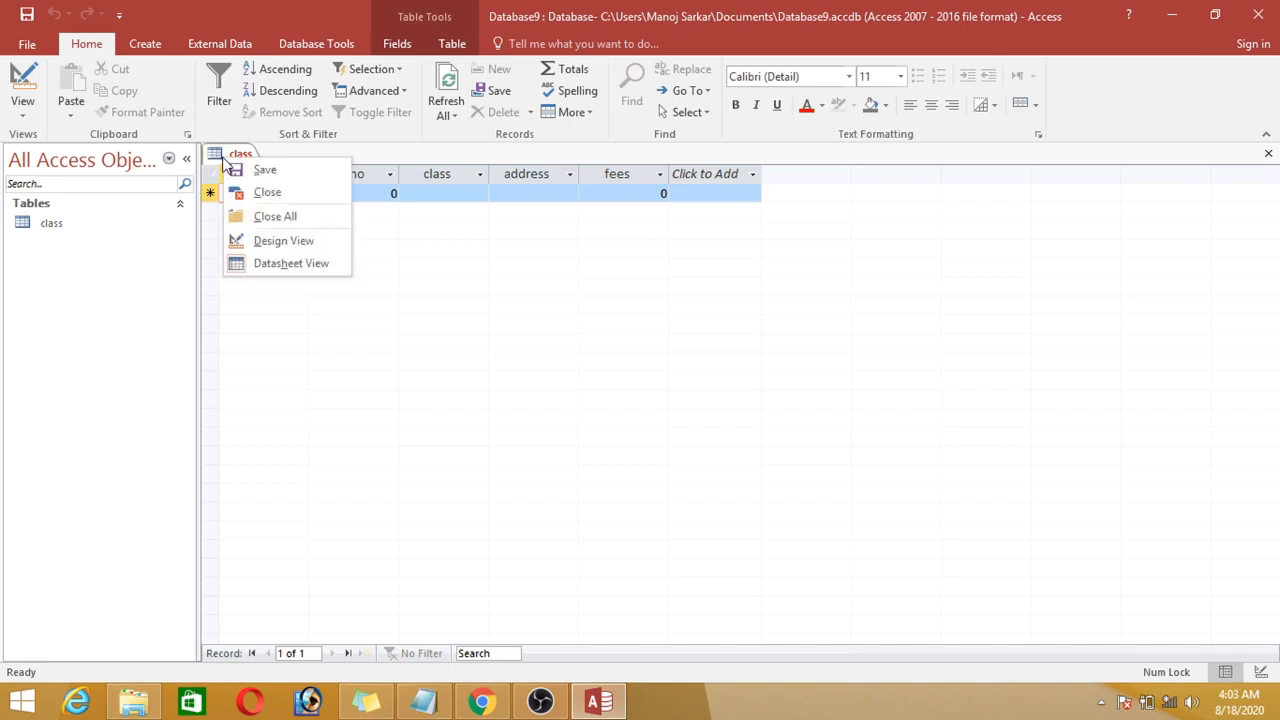
{"action": "left_click", "coordinate": [391, 266]}
{"action": "right_click", "coordinate": [223, 153]}
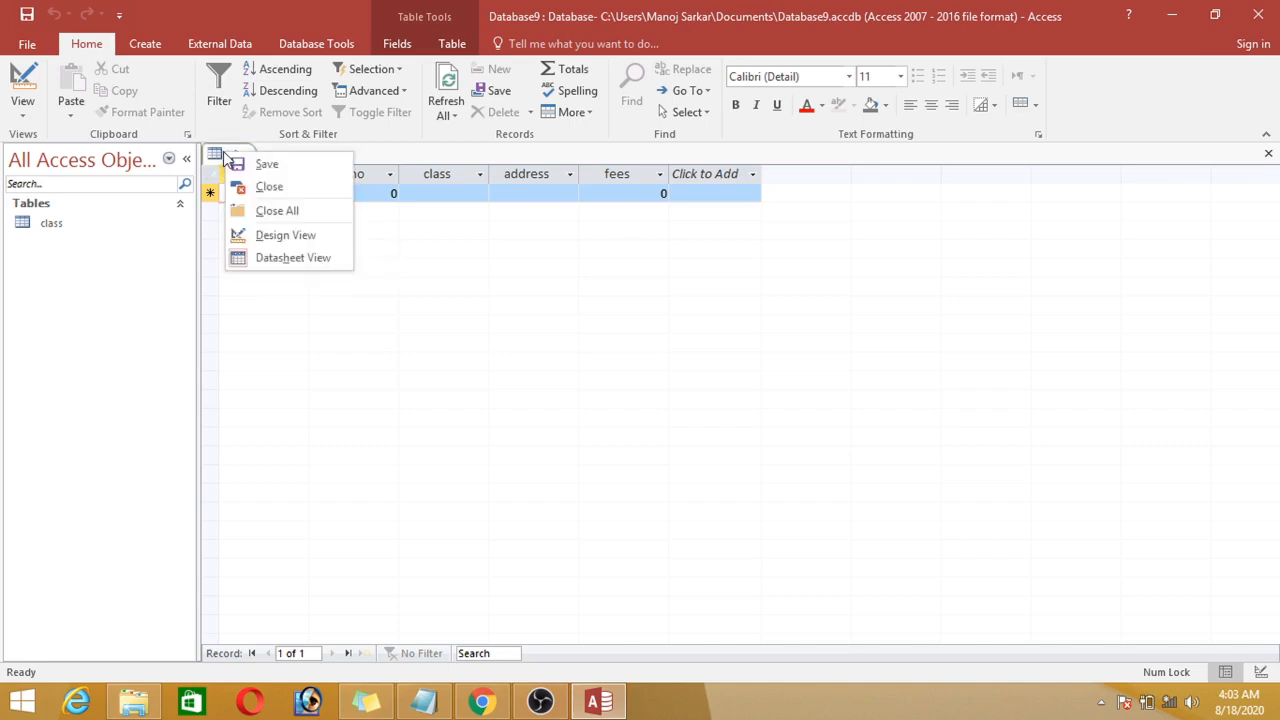
{"action": "left_click", "coordinate": [288, 235]}
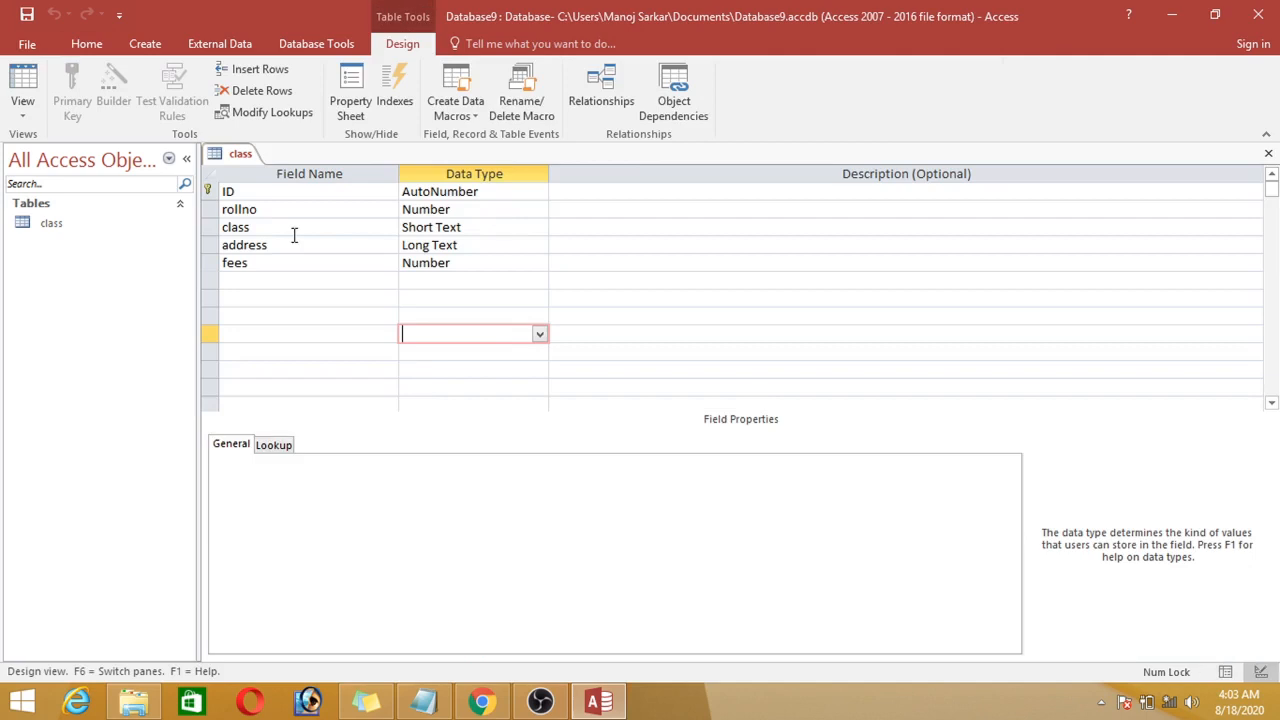
- Remove the primary key from the ID field of the class table
{"action": "left_click", "coordinate": [199, 186]}
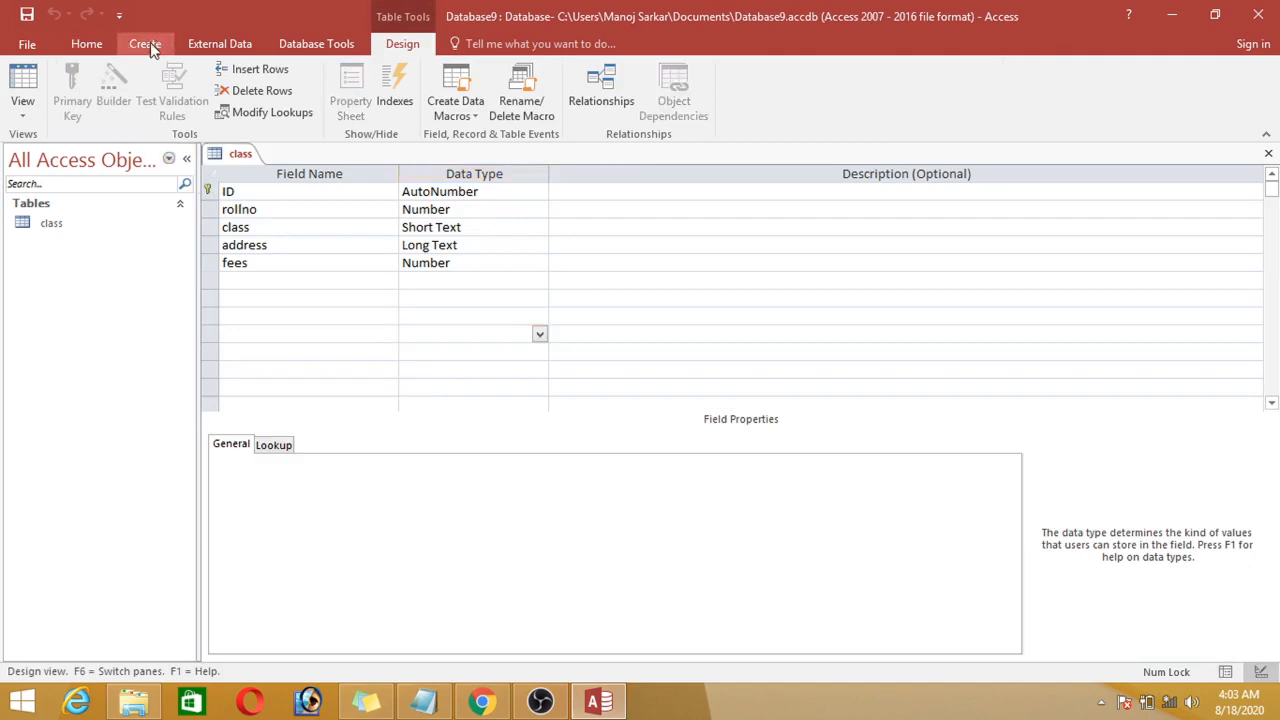
{"action": "left_click", "coordinate": [210, 191]}
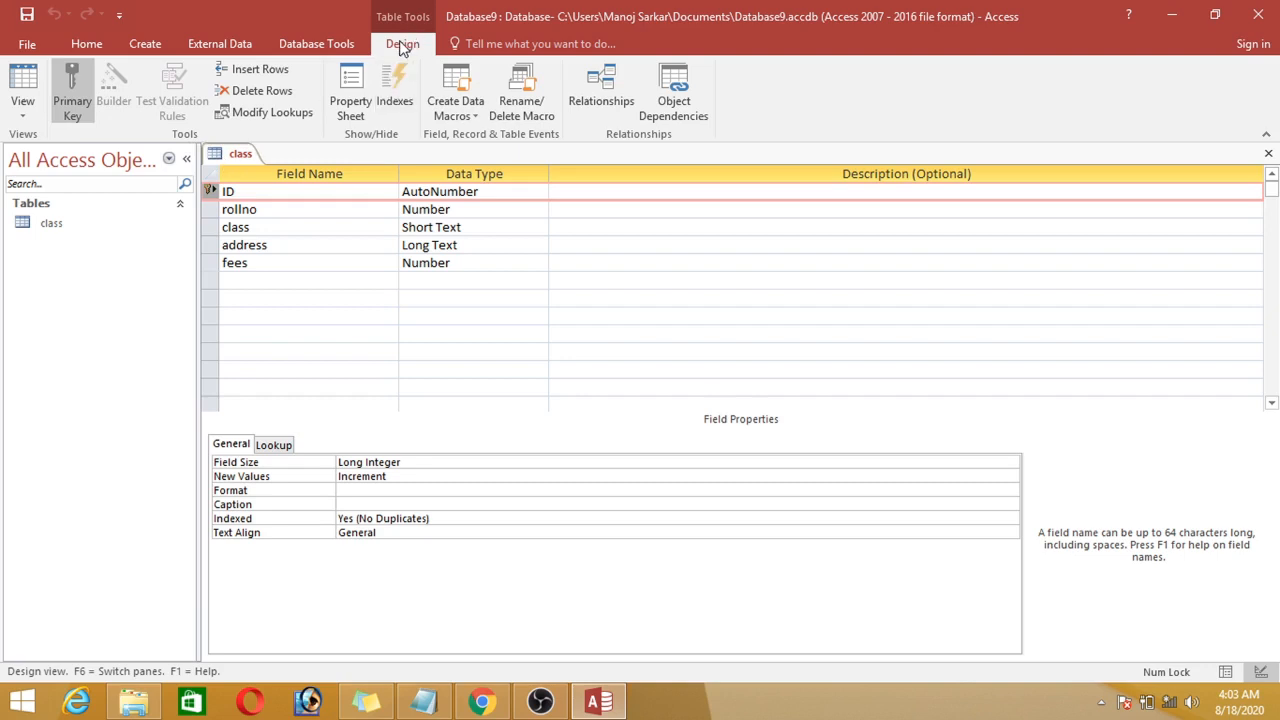
{"action": "left_click", "coordinate": [67, 91]}
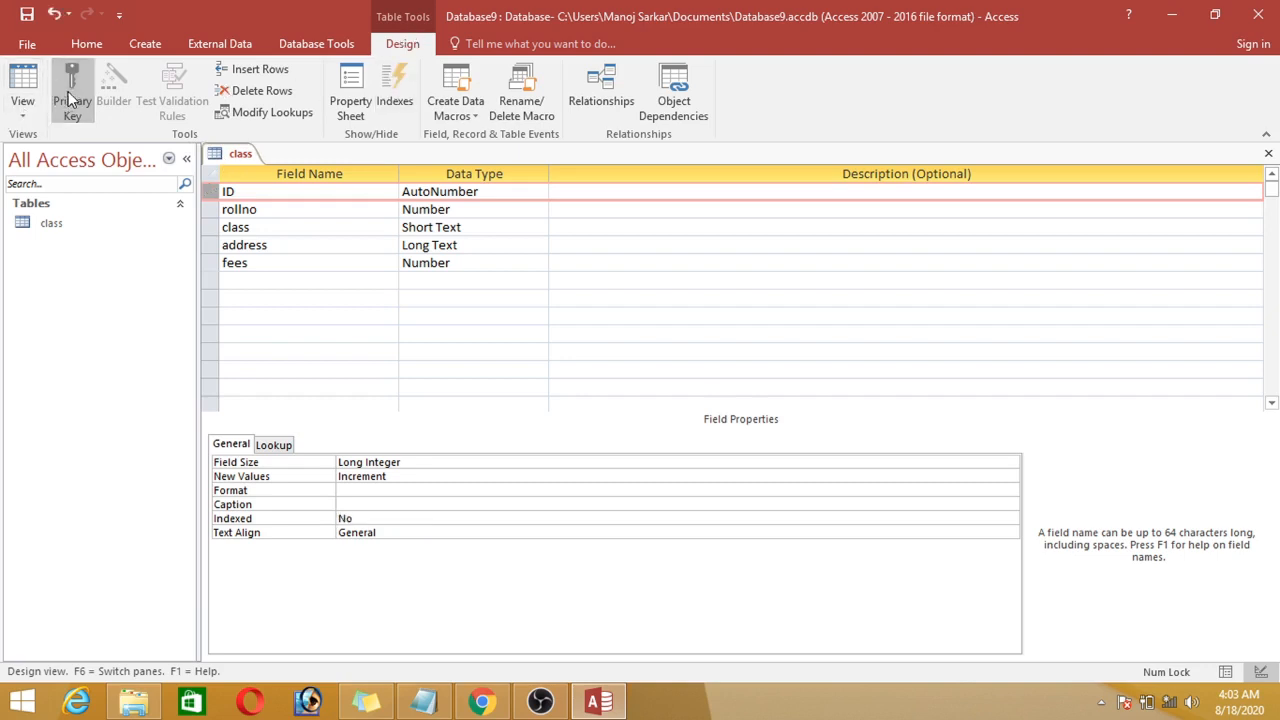
- Delete the ID field from the class table and switch to Datasheet View, saving the table
{"action": "right_click", "coordinate": [214, 194]}
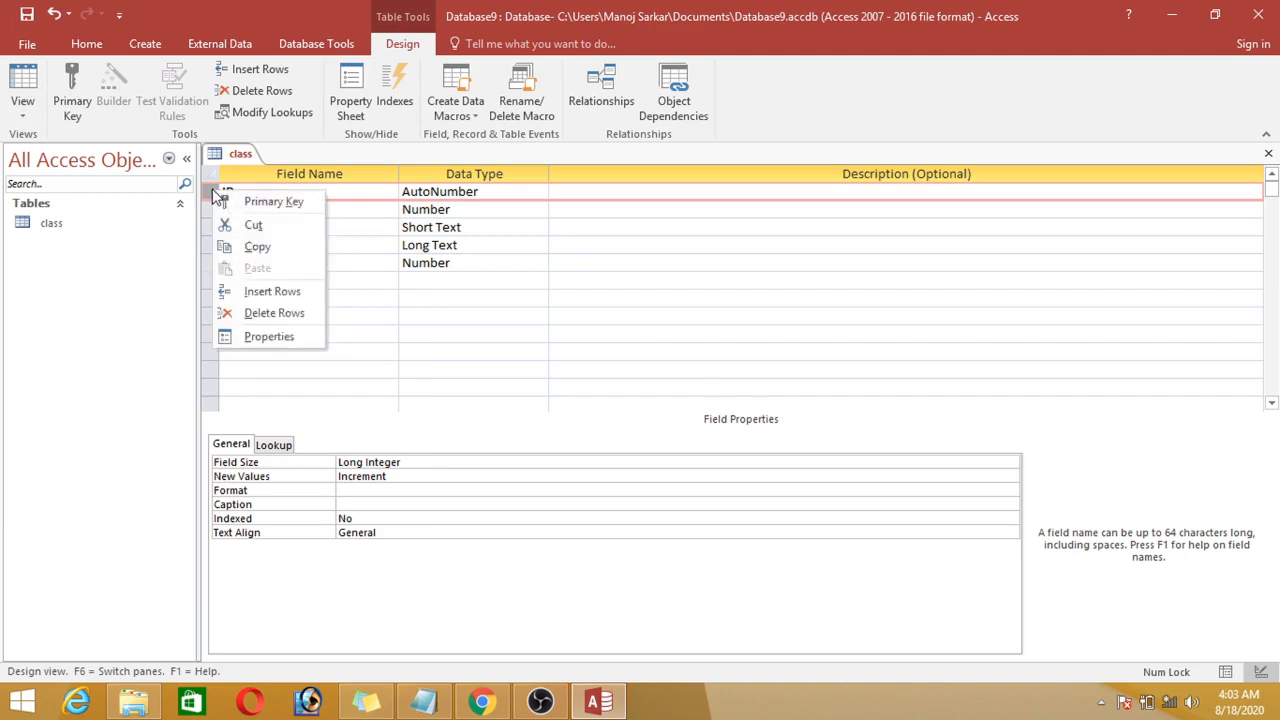
{"action": "left_click", "coordinate": [258, 313]}
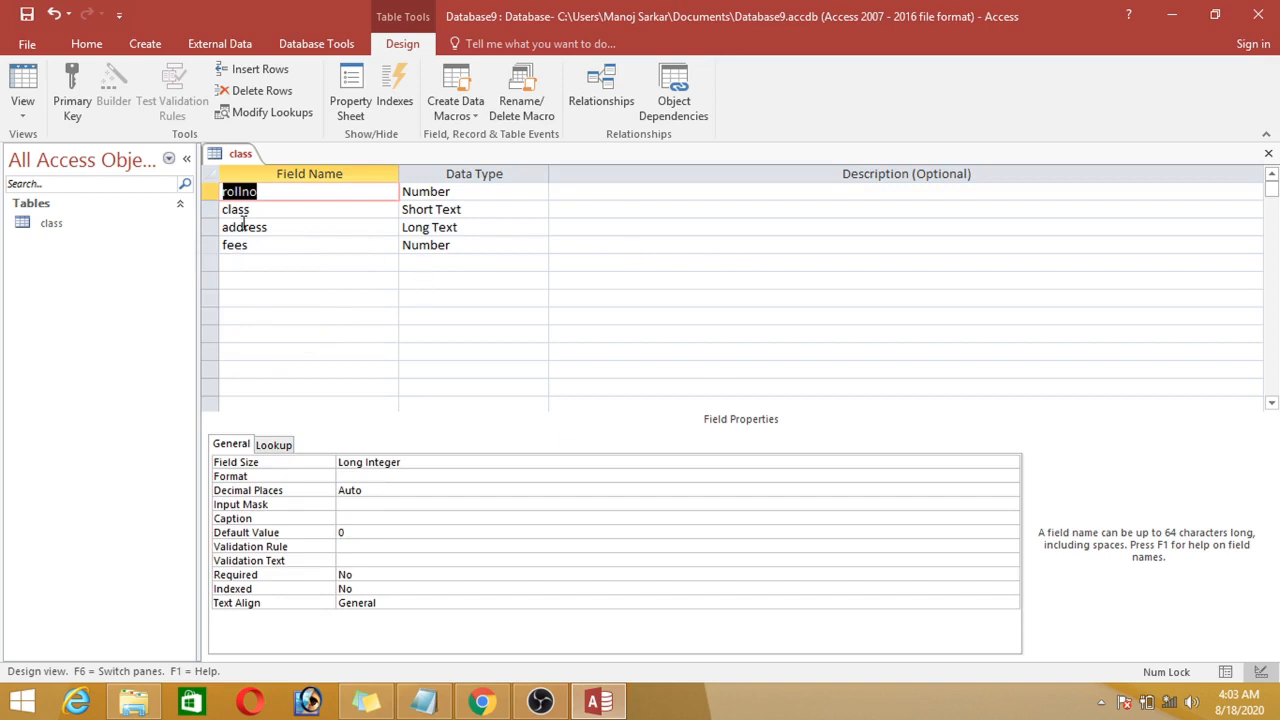
{"action": "right_click", "coordinate": [240, 157]}
{"action": "left_click", "coordinate": [275, 256]}
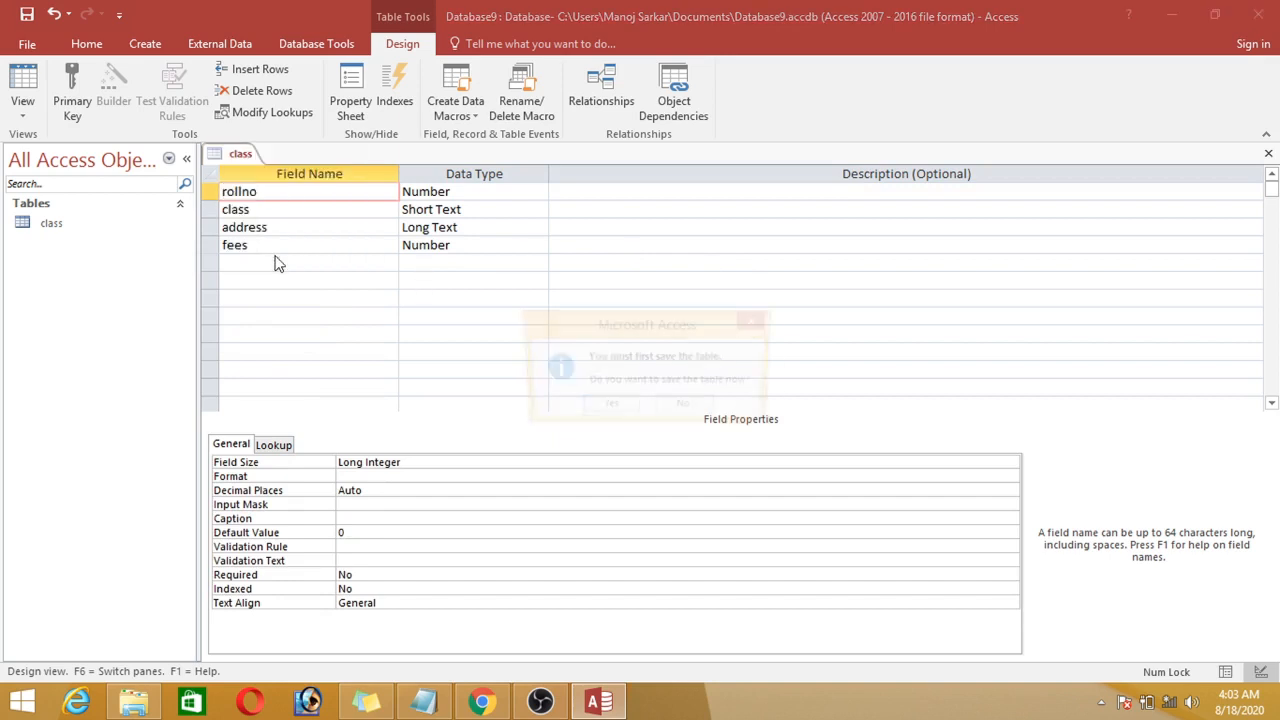
{"action": "left_click", "coordinate": [624, 414]}
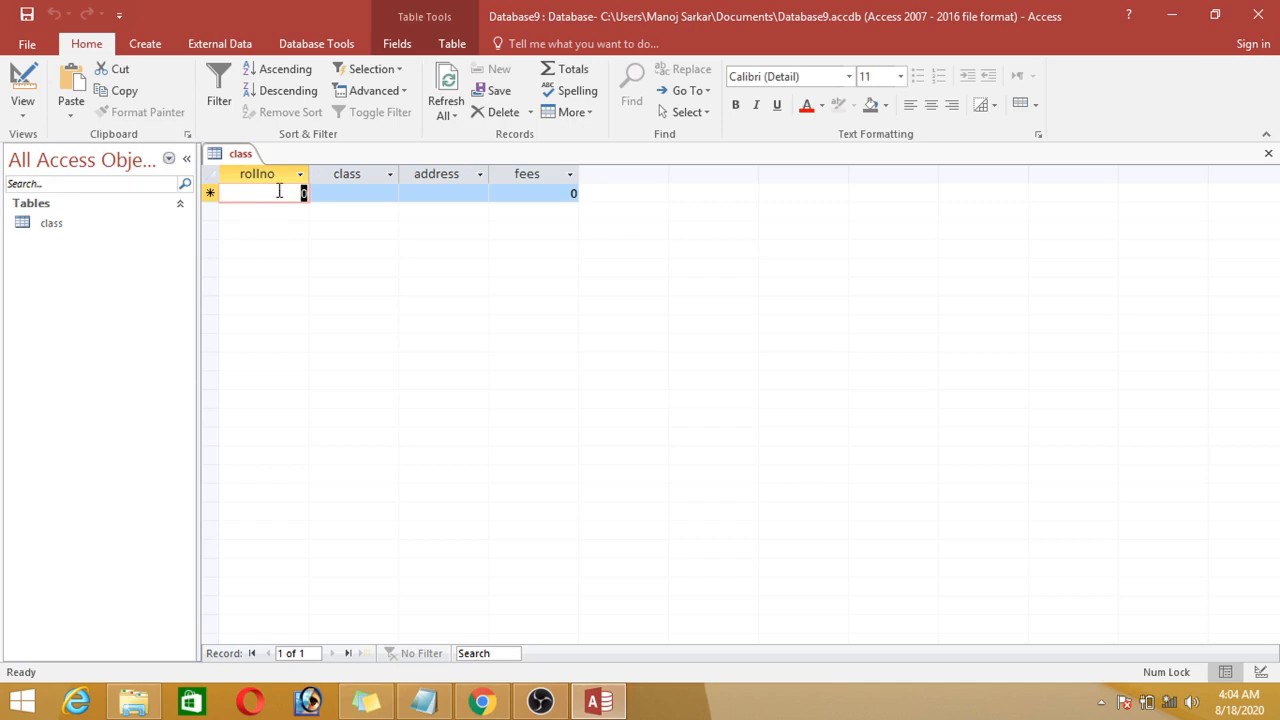
- Enter the first record with rollno 1, class x, address rudrapur and fees 5000
{"action": "type", "text": "1"}
{"action": "key", "text": "Tab"}
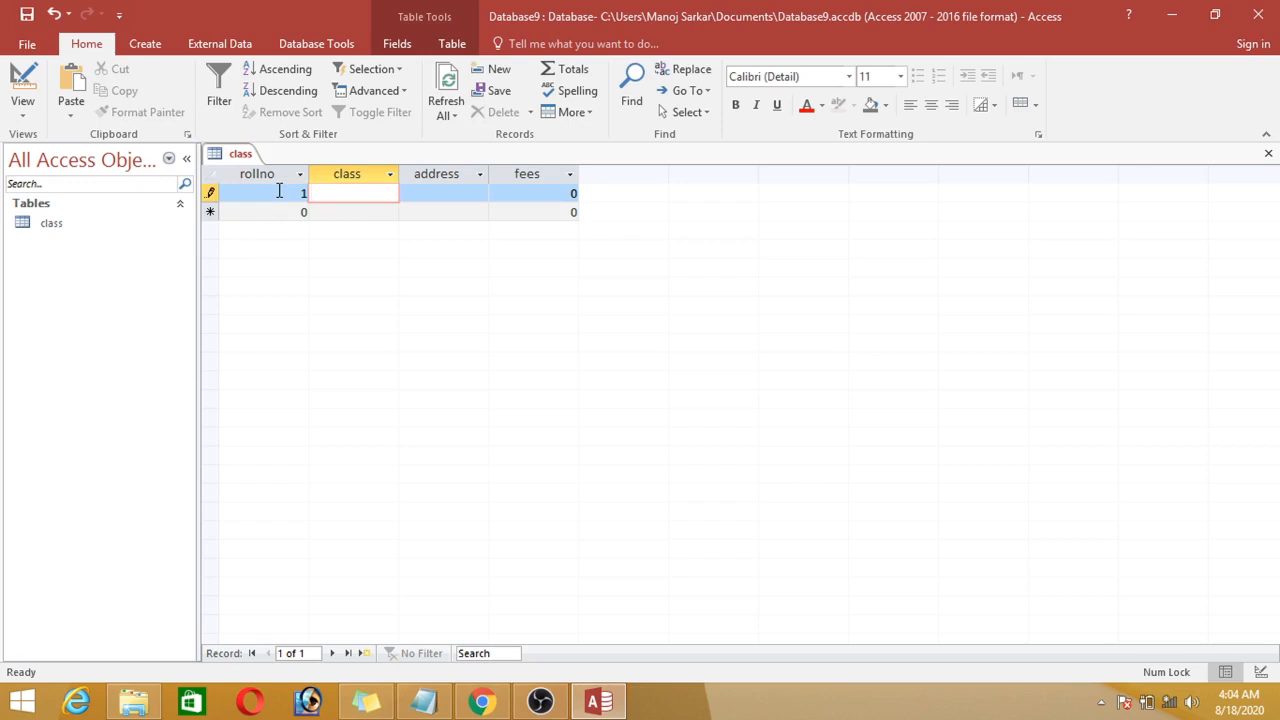
{"action": "type", "text": "x"}
{"action": "key", "text": "Tab"}
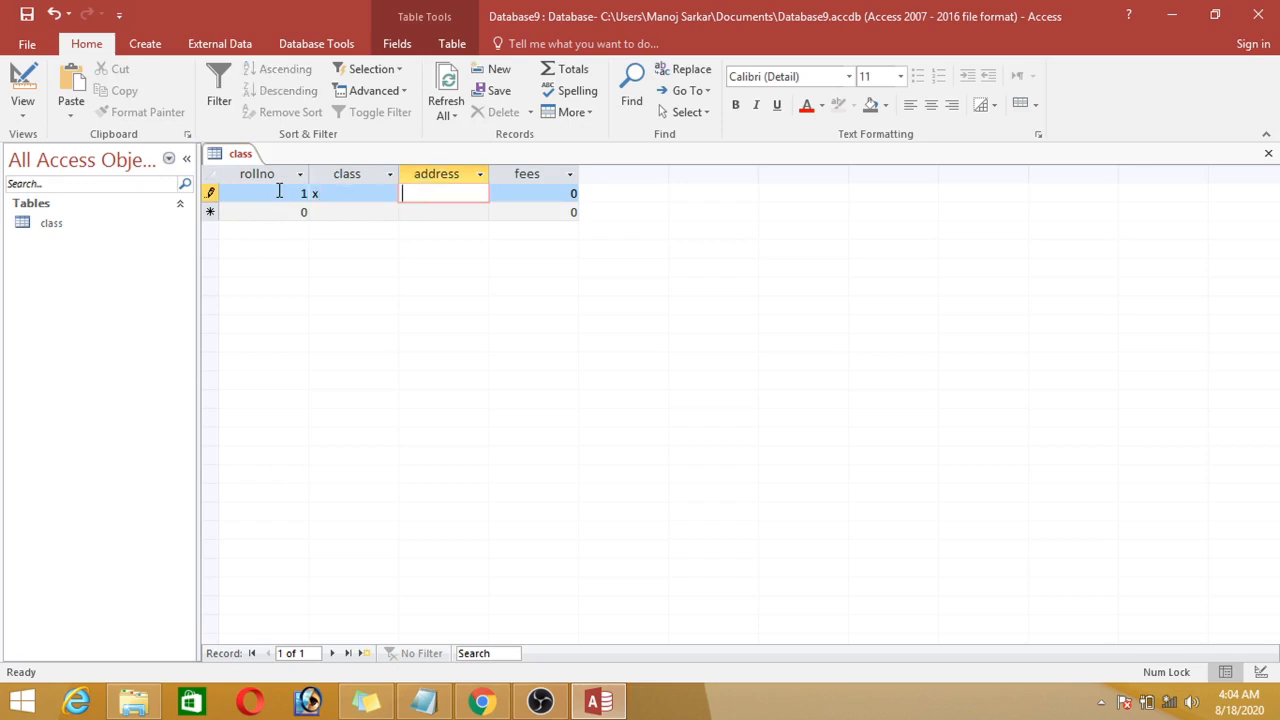
{"action": "type", "text": "rudrapur"}
{"action": "key", "text": "Tab"}
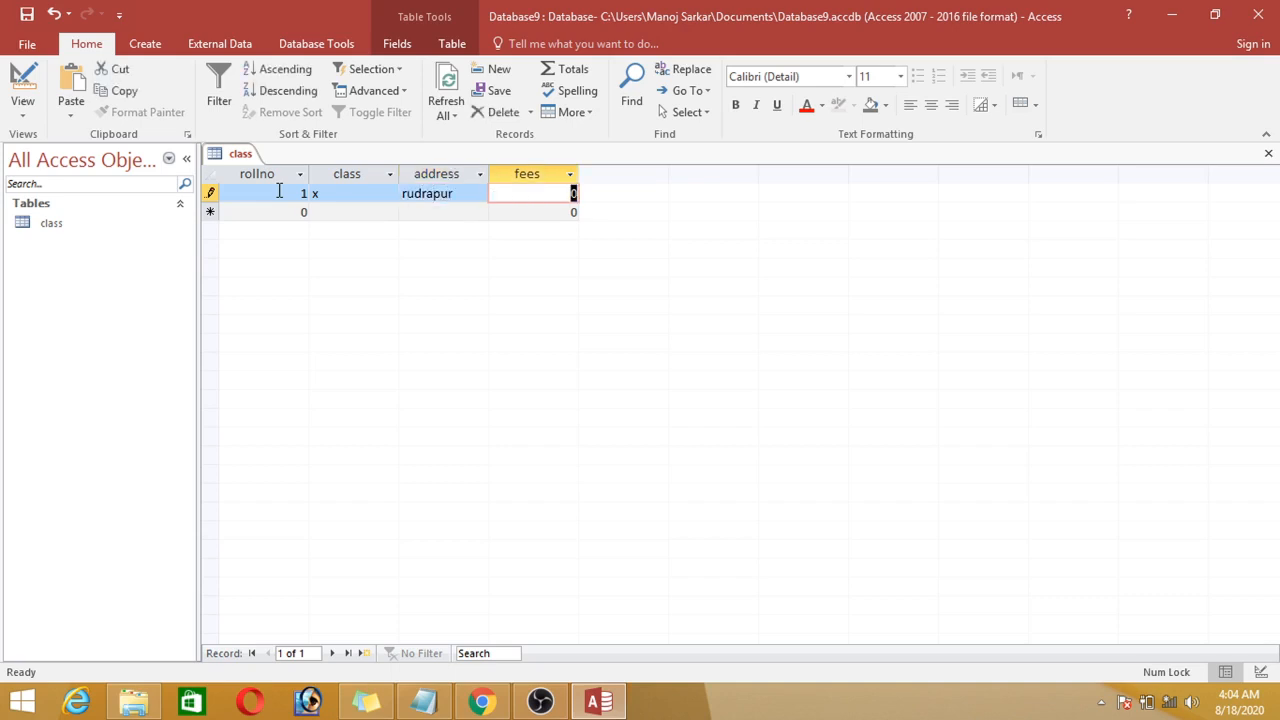
{"action": "type", "text": "5000"}
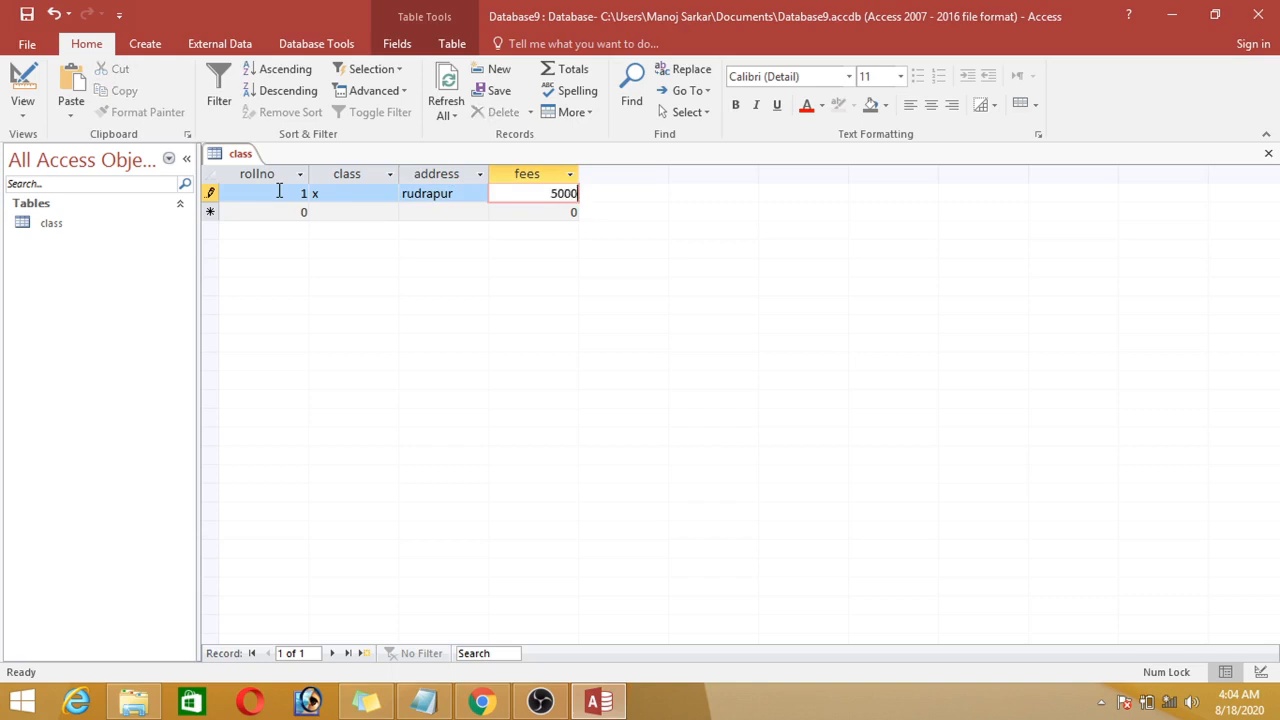
{"action": "key", "text": "Tab"}
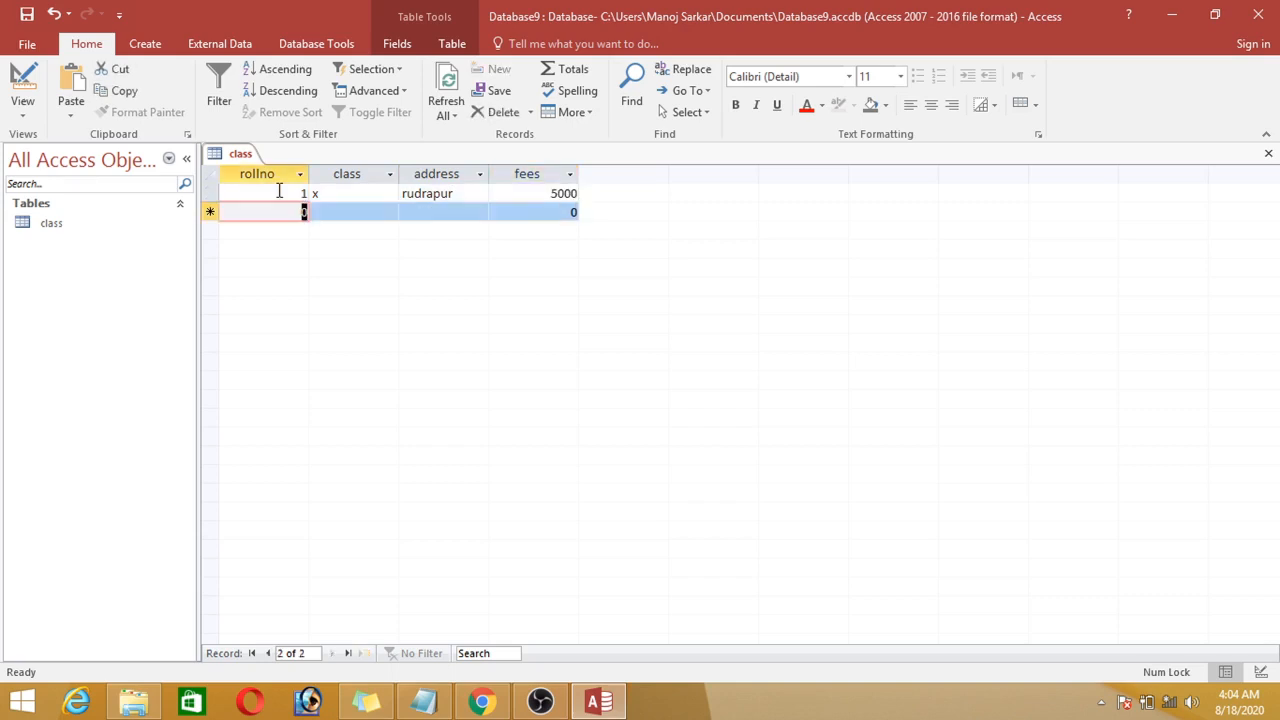
- Enter the second record with rollno 2, class x, the student's address and fees 5000
{"action": "type", "text": "2"}
{"action": "key", "text": "Tab"}
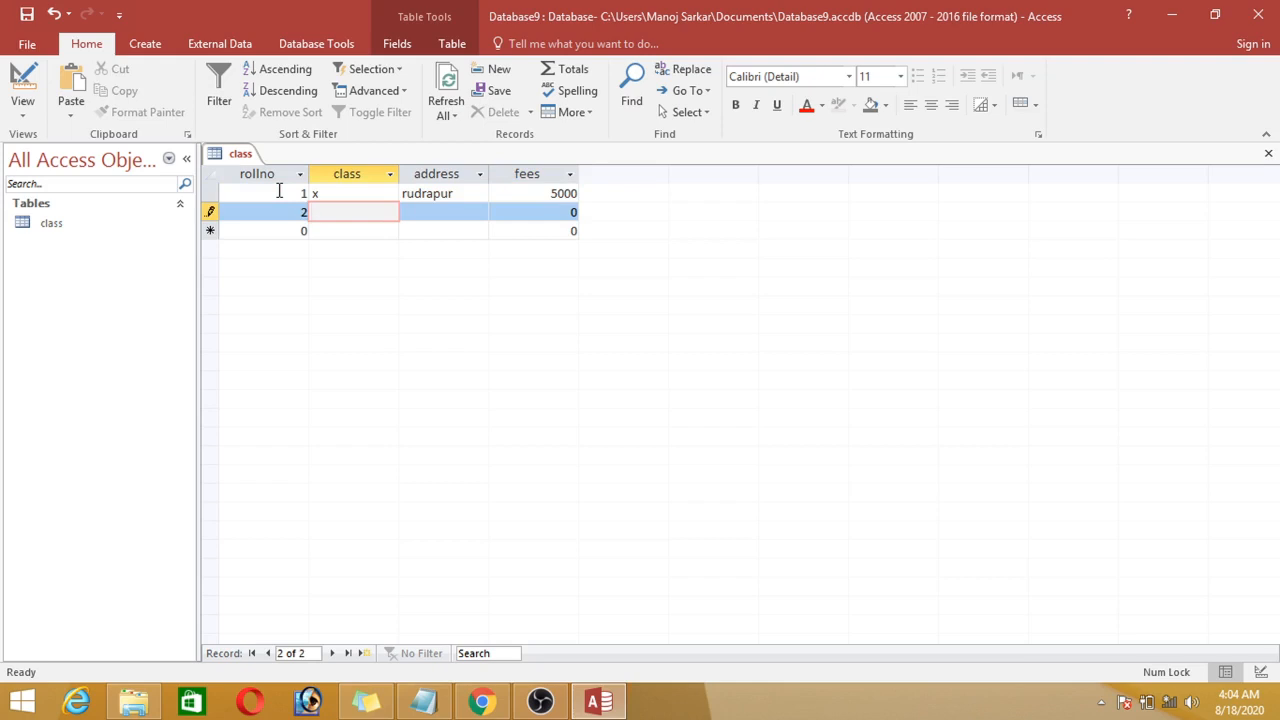
{"action": "type", "text": "x"}
{"action": "key", "text": "Tab"}
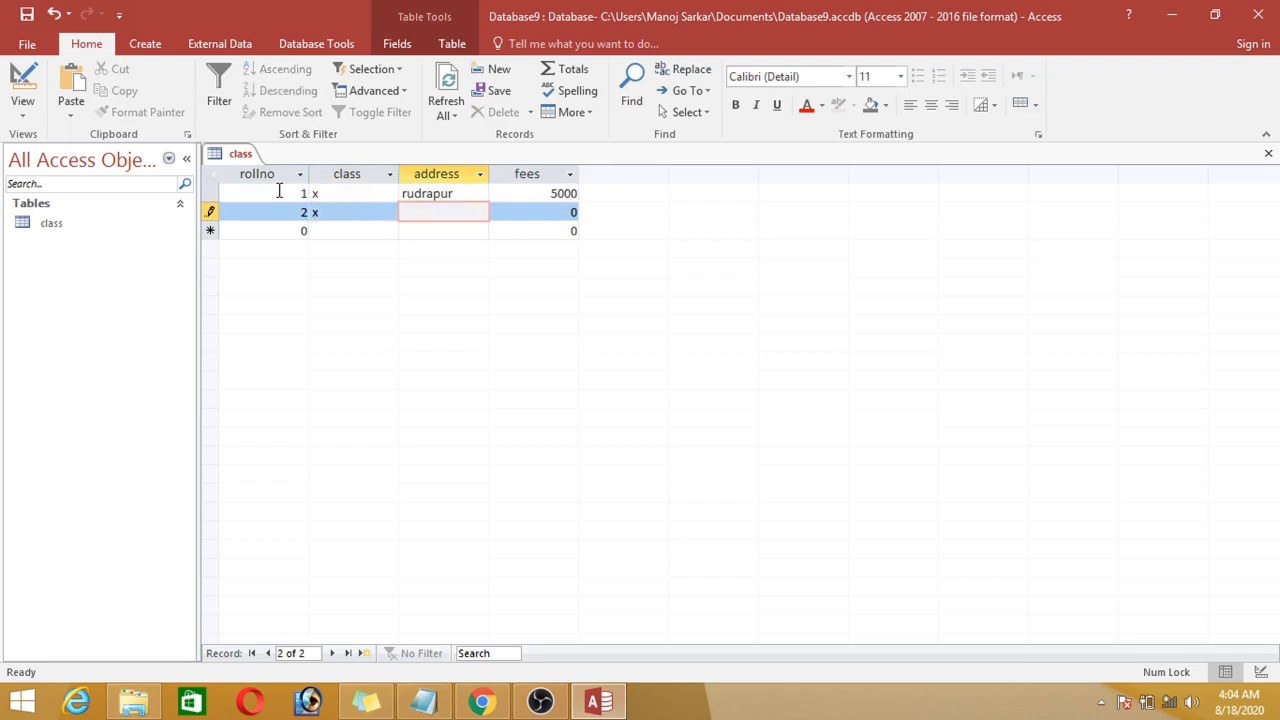
{"action": "type", "text": "sanjay calony rudrapur"}
{"action": "key", "text": "Tab"}
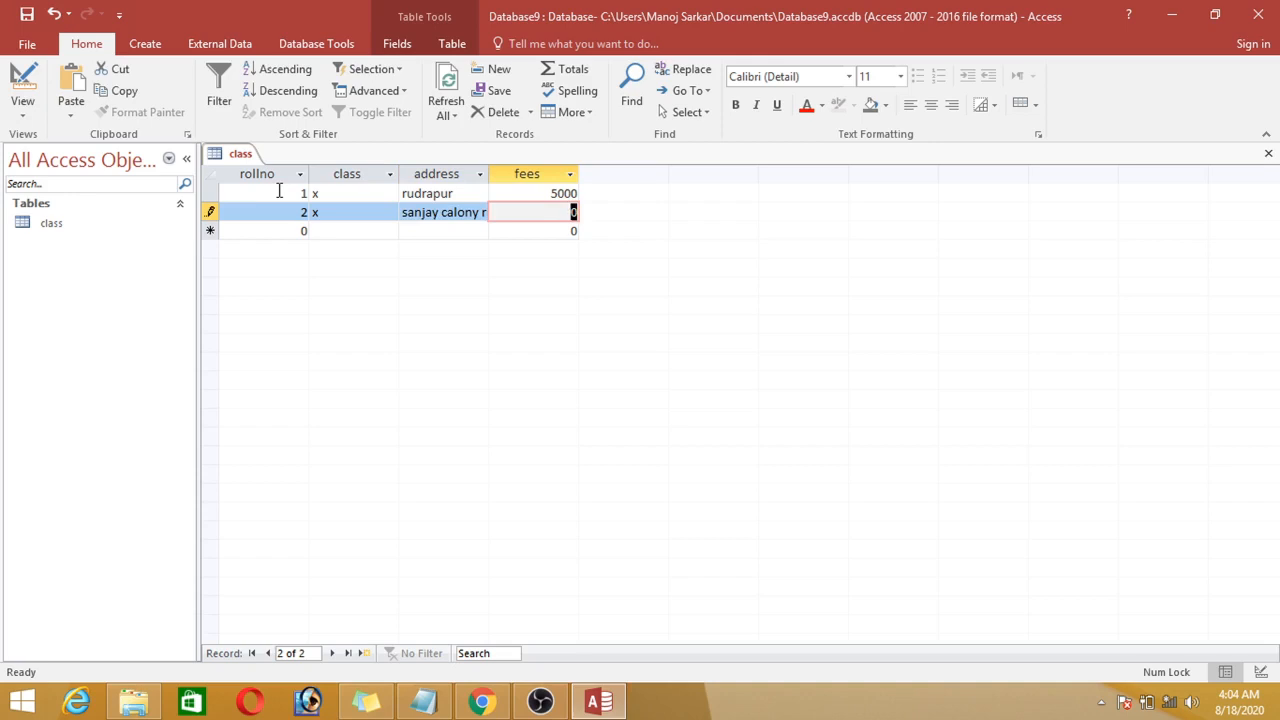
{"action": "type", "text": "5000"}
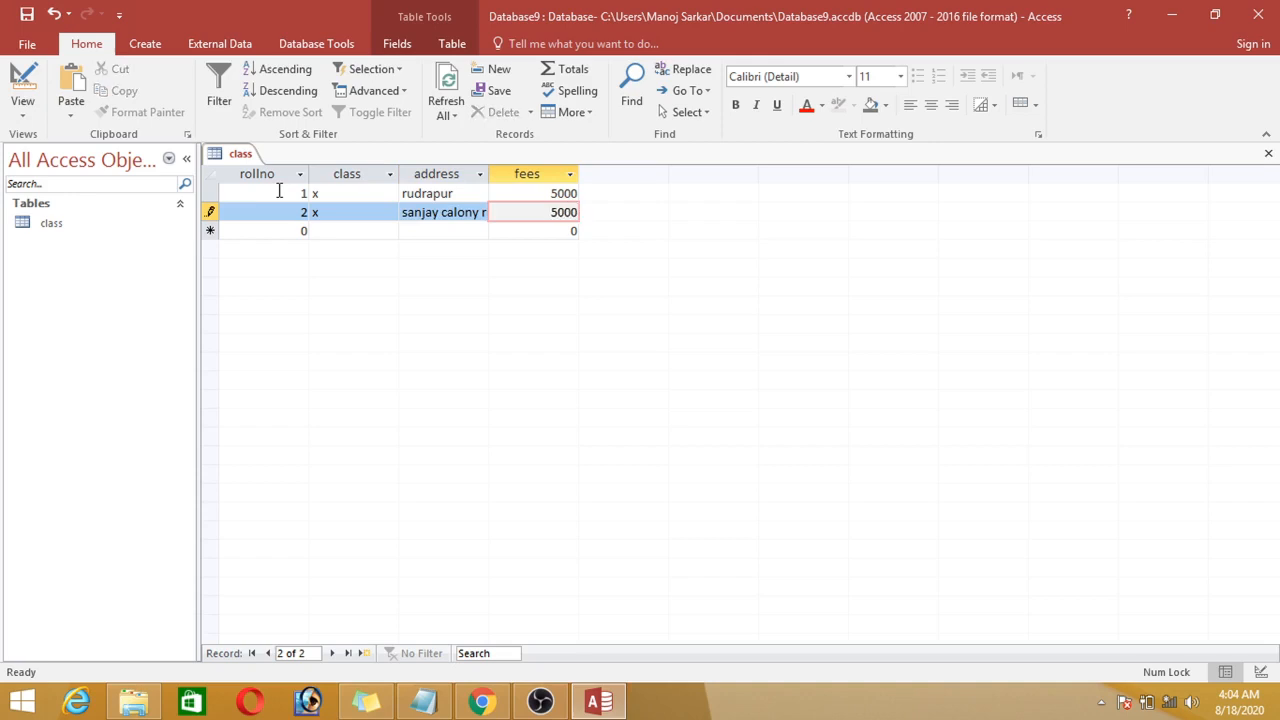
{"action": "key", "text": "Tab"}
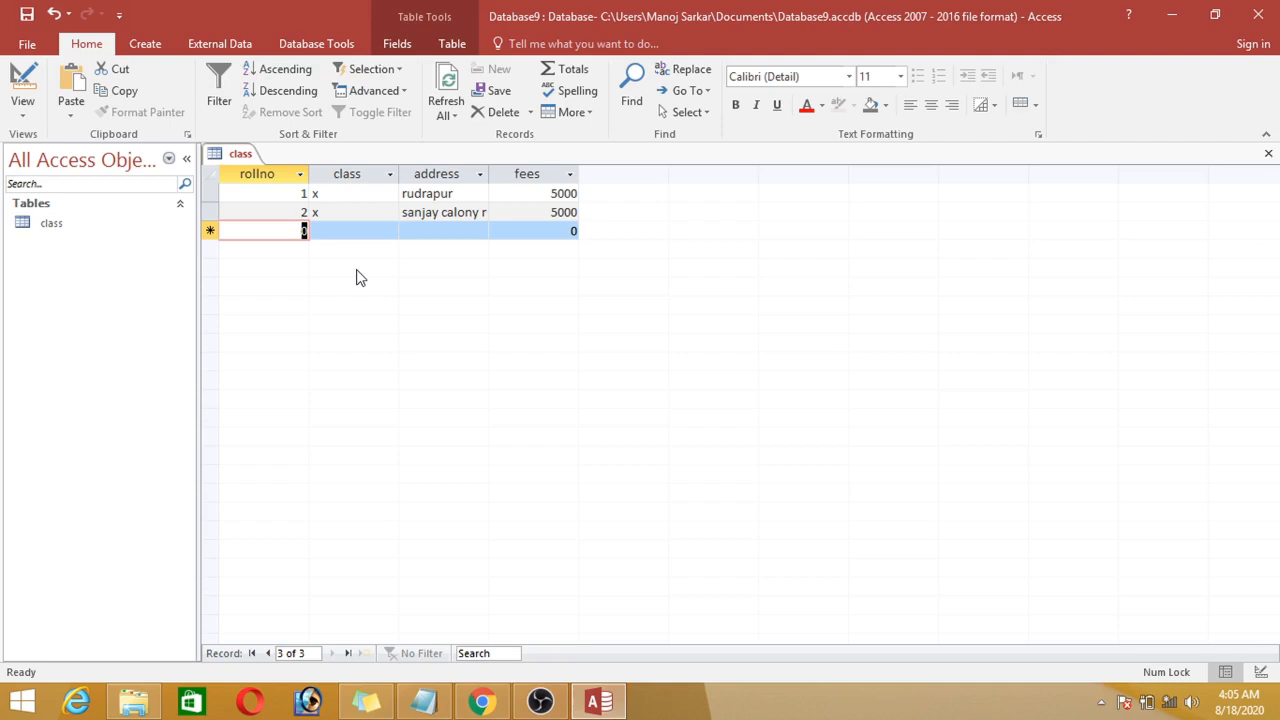
- Enter a third record that repeats rollno 1, with class x, address delhi and fees 5000
{"action": "type", "text": "1"}
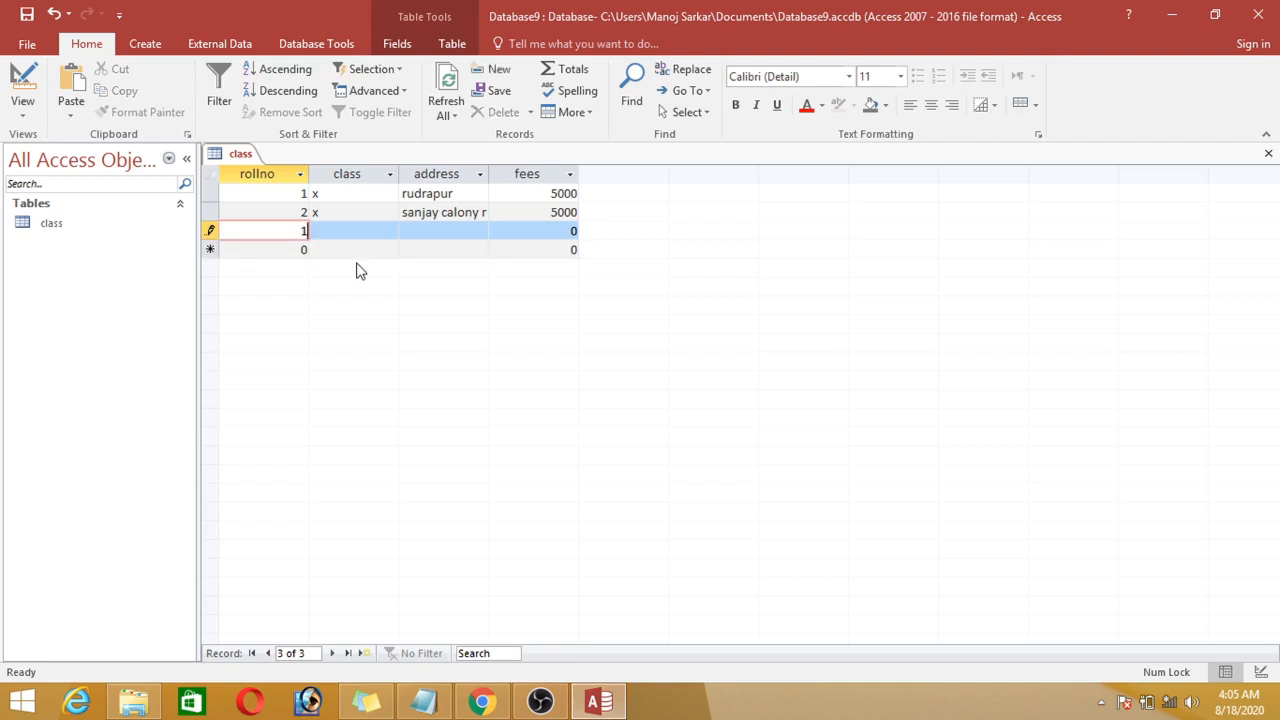
{"action": "key", "text": "Tab"}
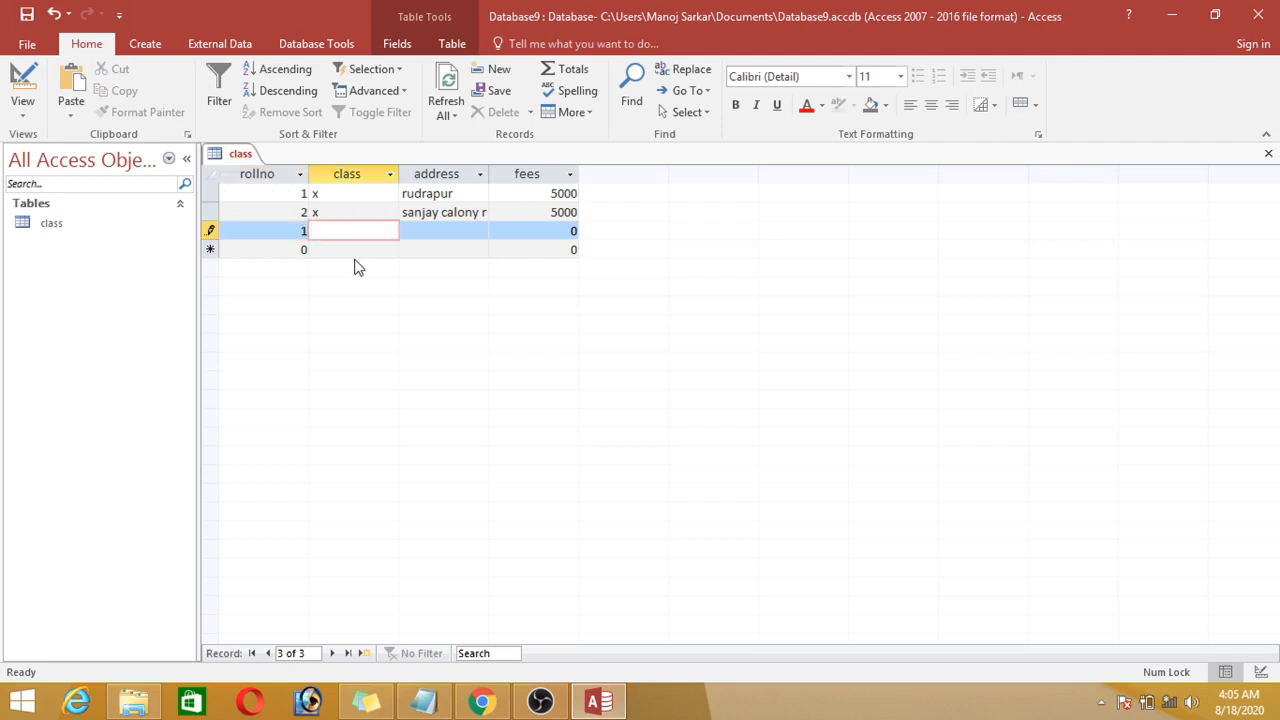
{"action": "type", "text": "x"}
{"action": "key", "text": "Tab"}
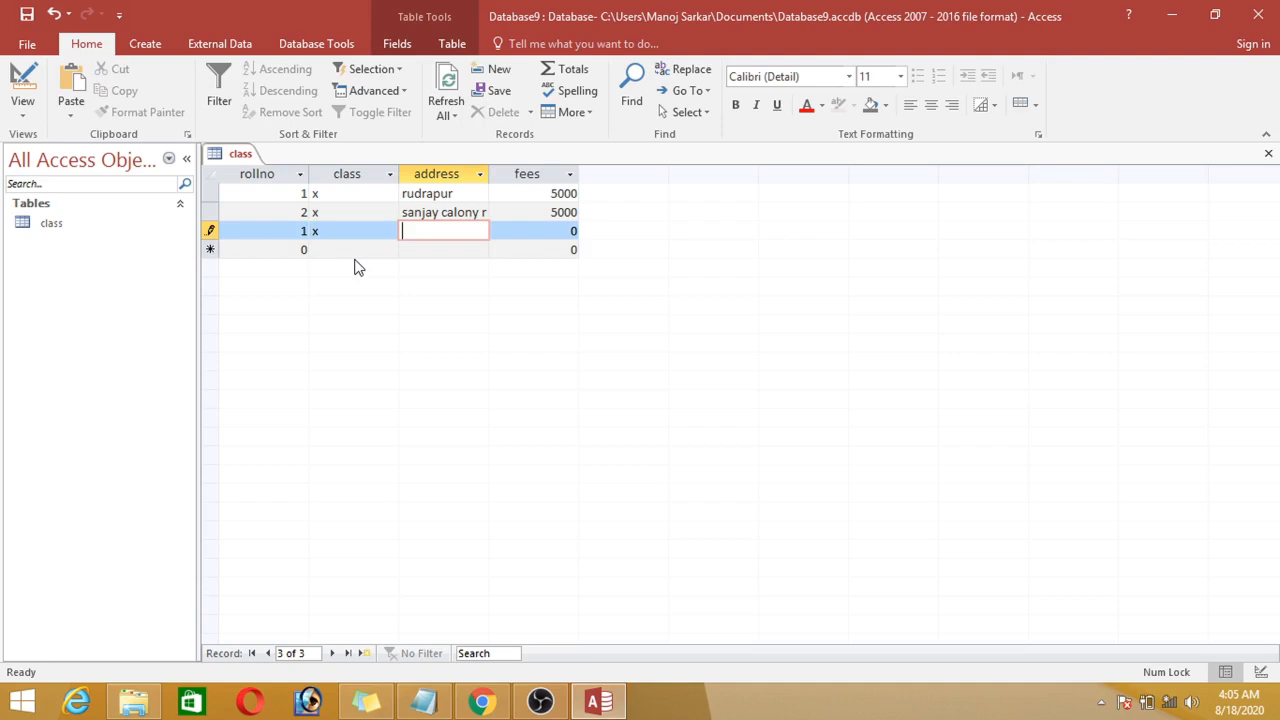
{"action": "type", "text": "delhi"}
{"action": "key", "text": "Tab"}
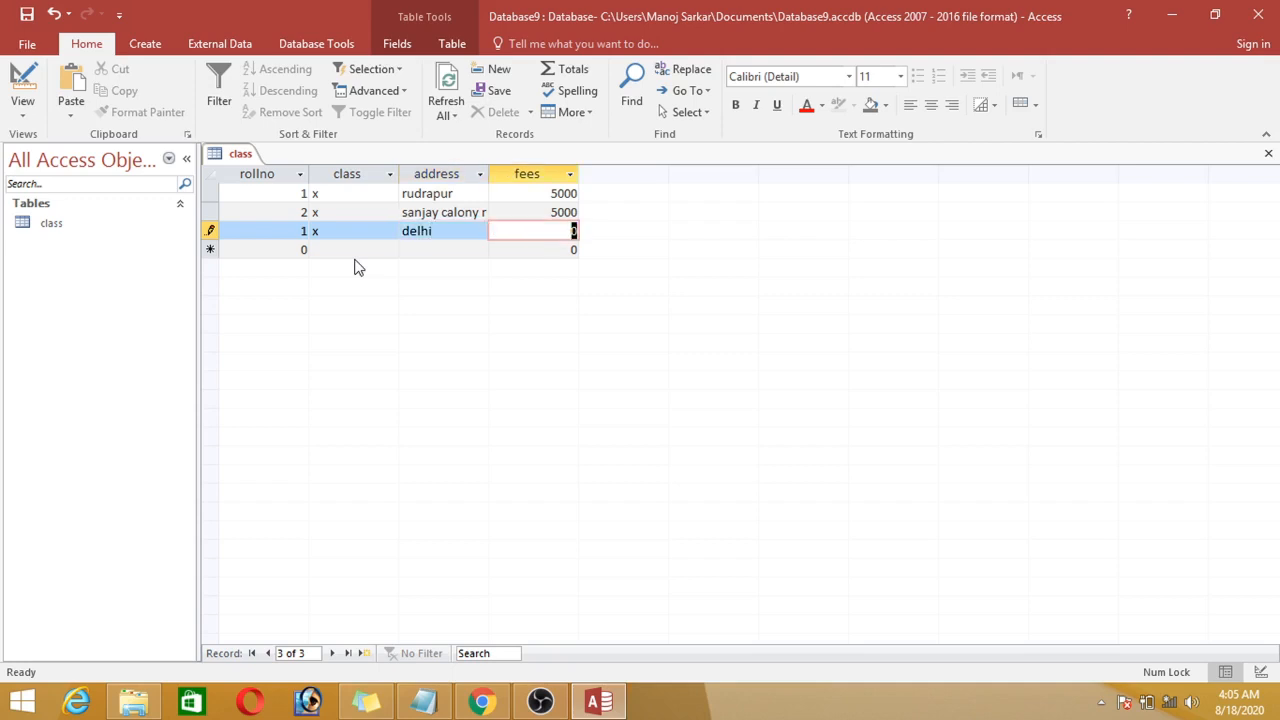
{"action": "type", "text": "5000"}
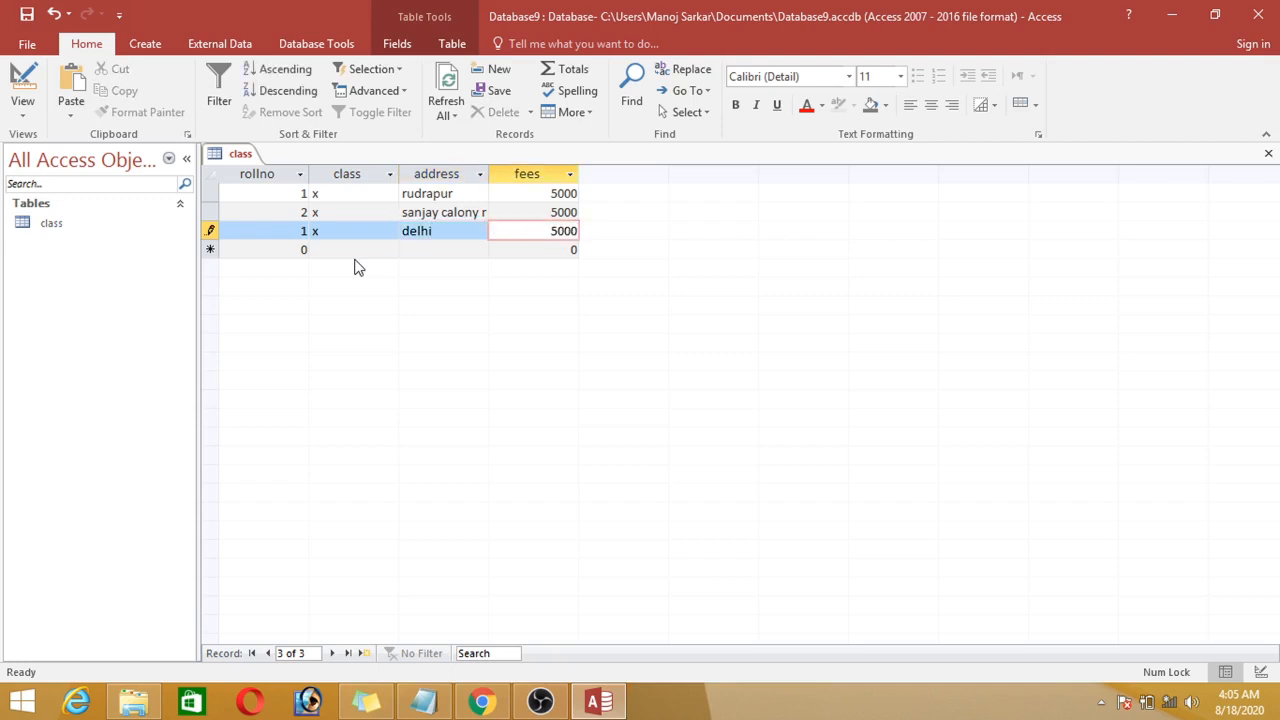
{"action": "key", "text": "Tab"}
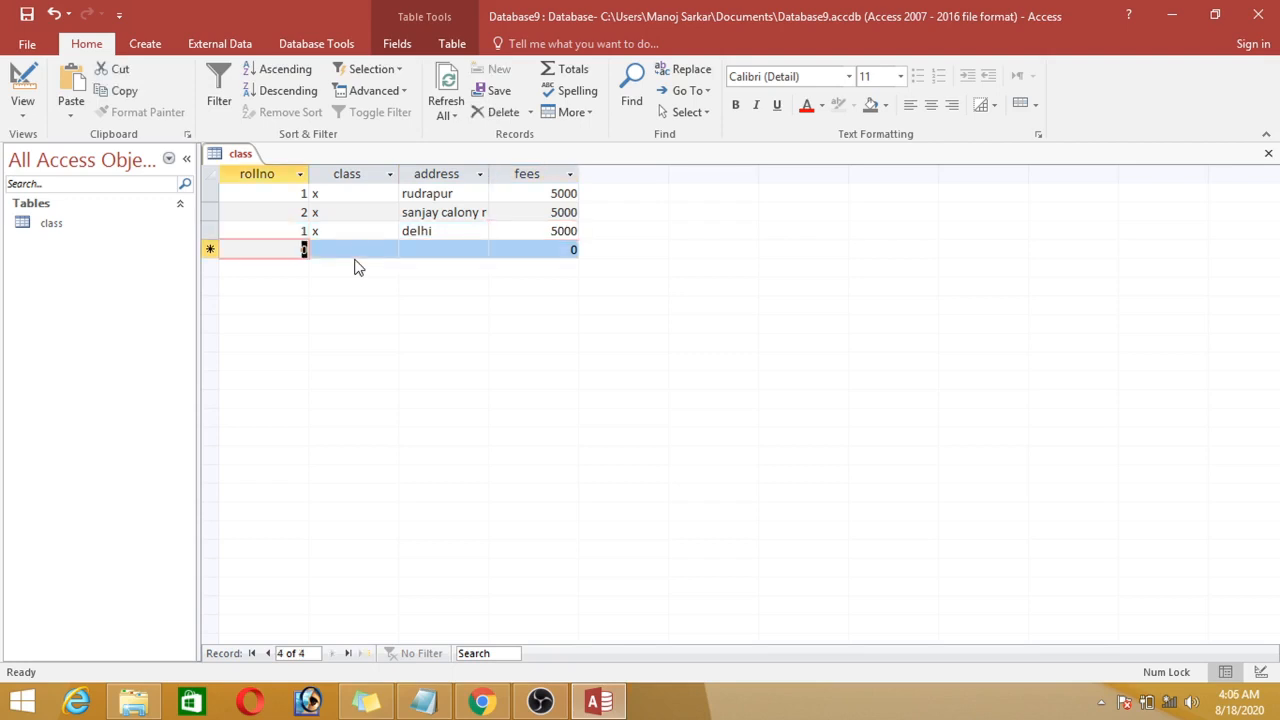
- Clear the rollno and class values of the third record, the one with address delhi
{"action": "left_click", "coordinate": [283, 237]}
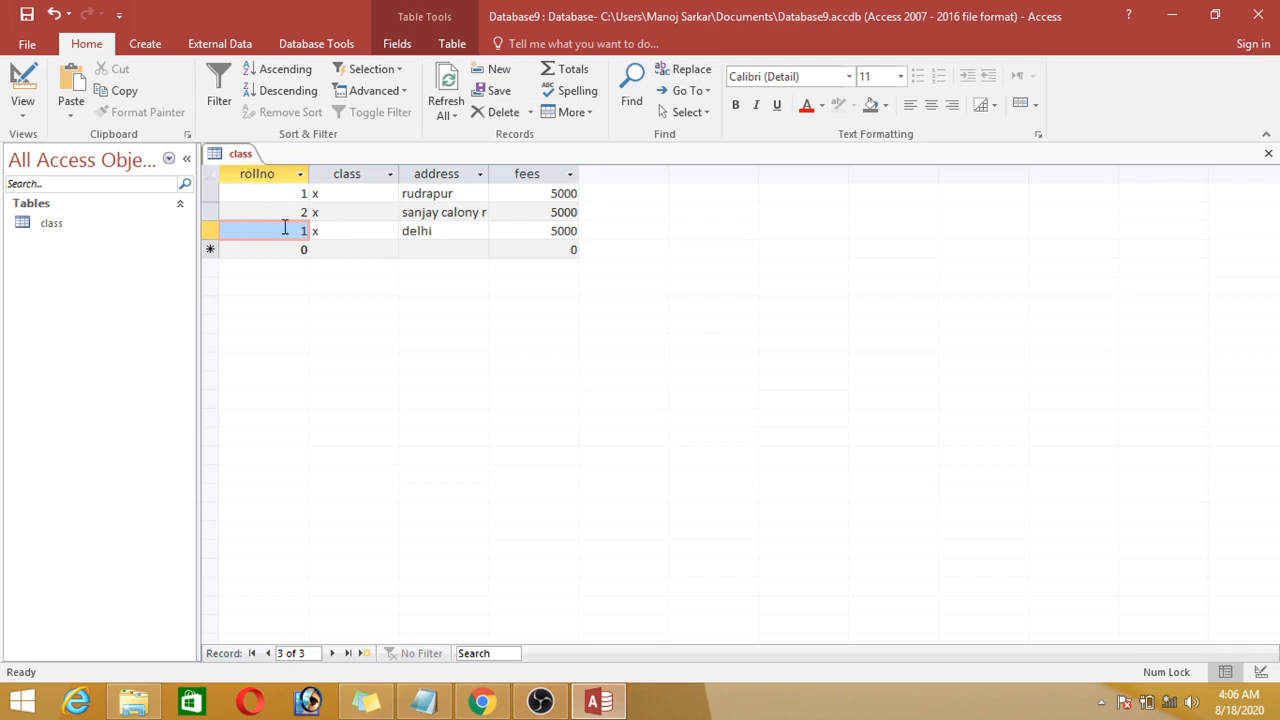
{"action": "key", "text": "Delete"}
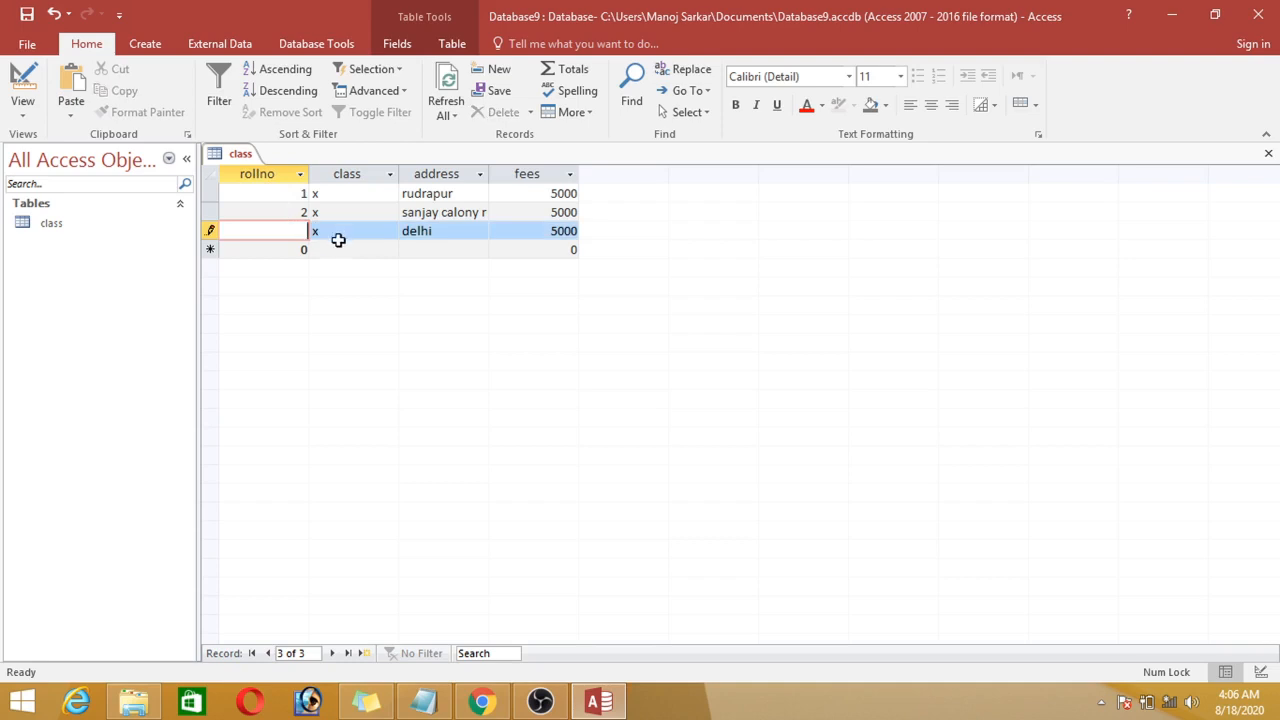
{"action": "left_click", "coordinate": [340, 250]}
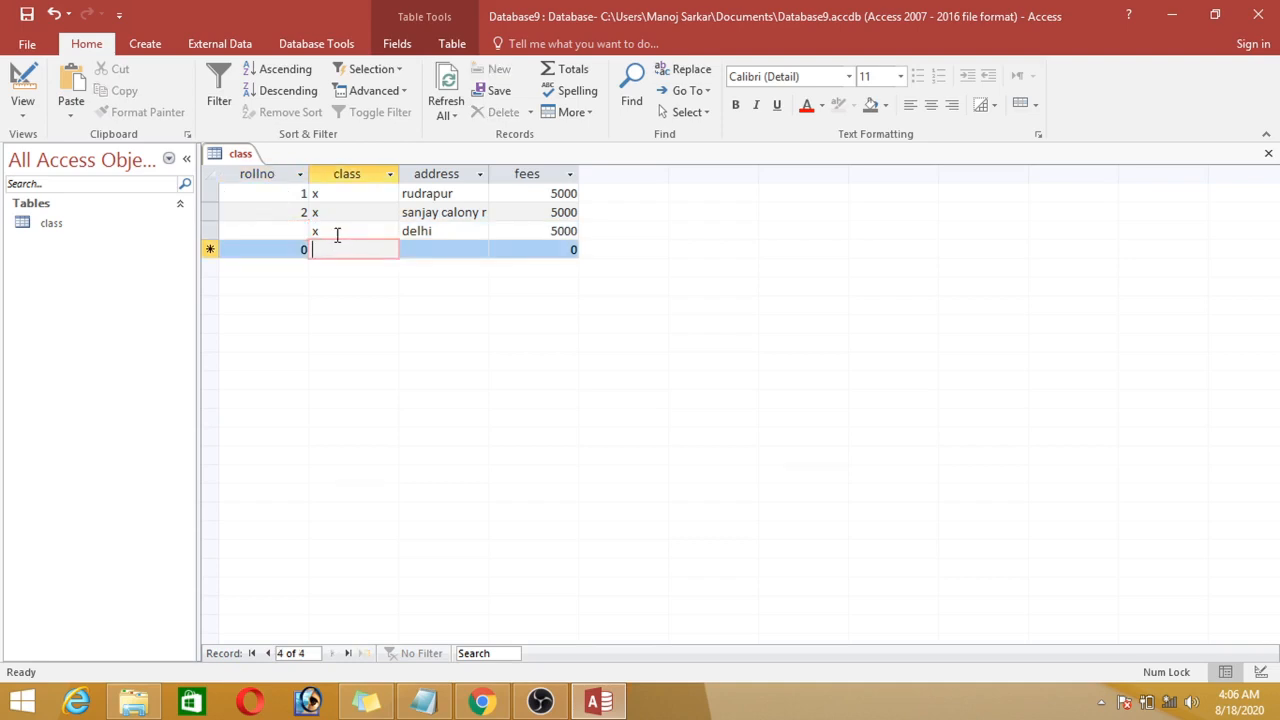
{"action": "left_click", "coordinate": [337, 234]}
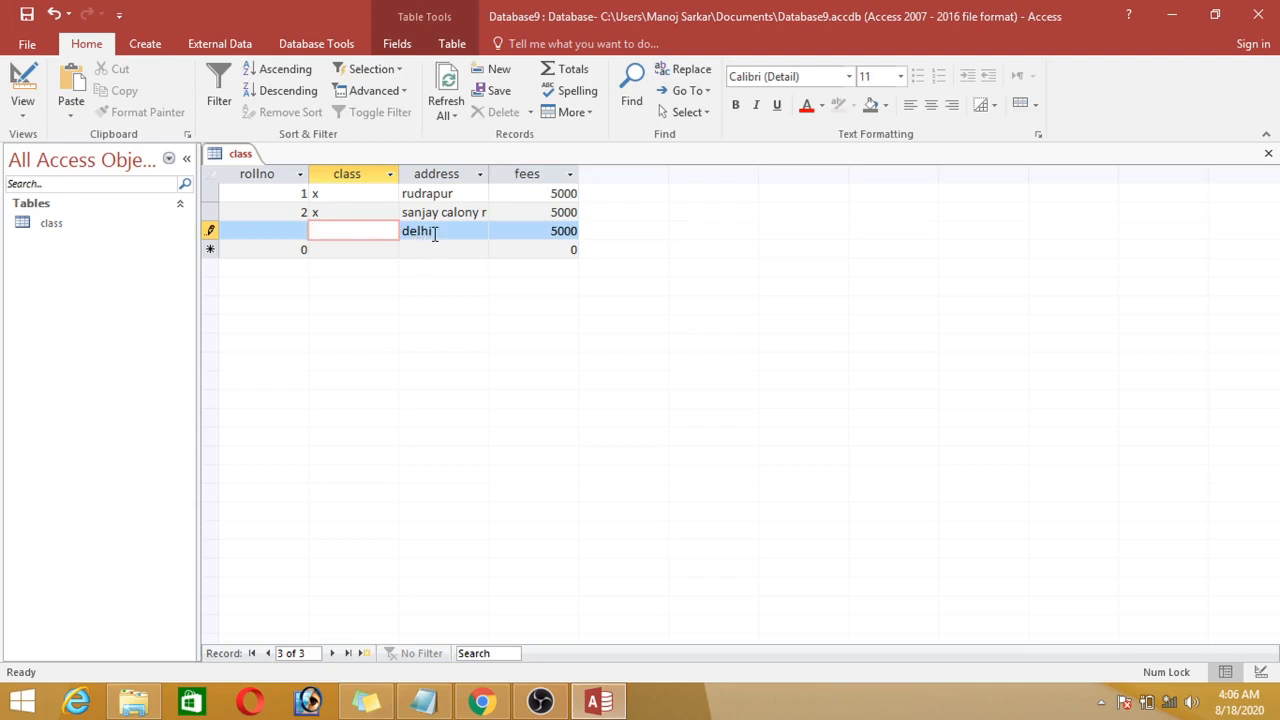
{"action": "left_click", "coordinate": [420, 235]}
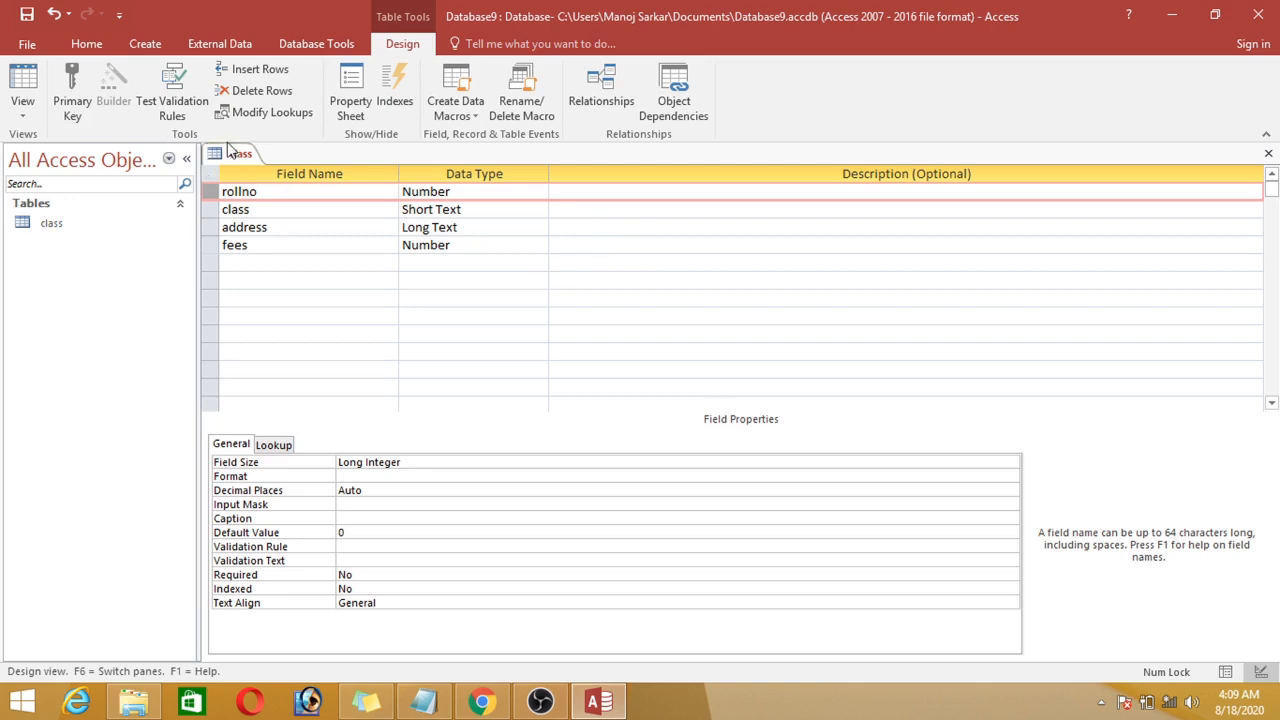
- Set rollno as the primary key and switch the class table to Datasheet View, saving it
{"action": "left_click", "coordinate": [72, 95]}
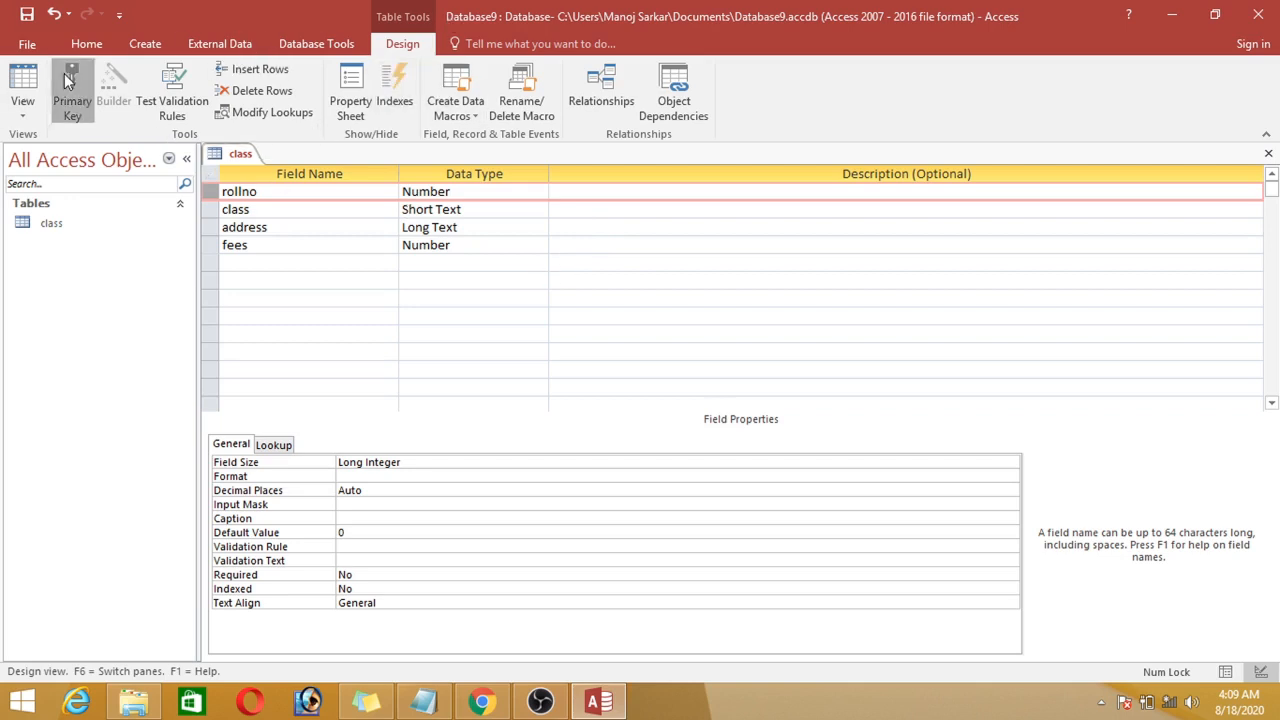
{"action": "right_click", "coordinate": [238, 154]}
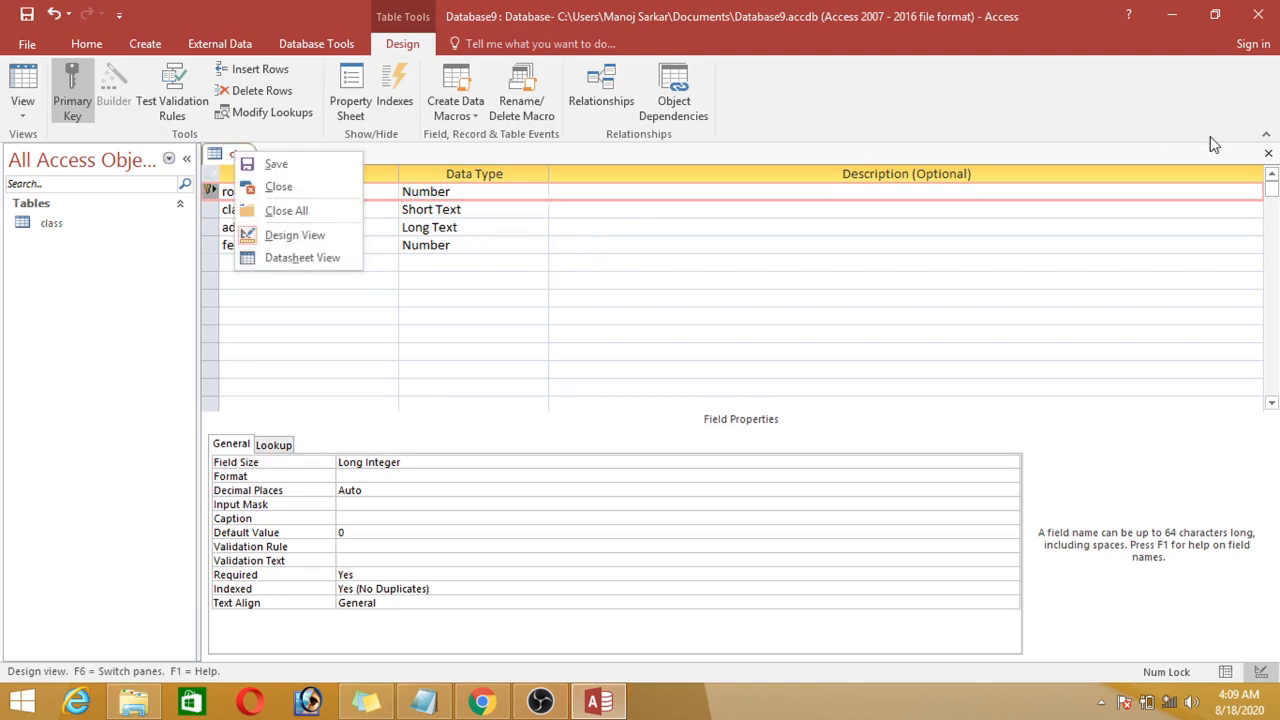
{"action": "left_click", "coordinate": [280, 260]}
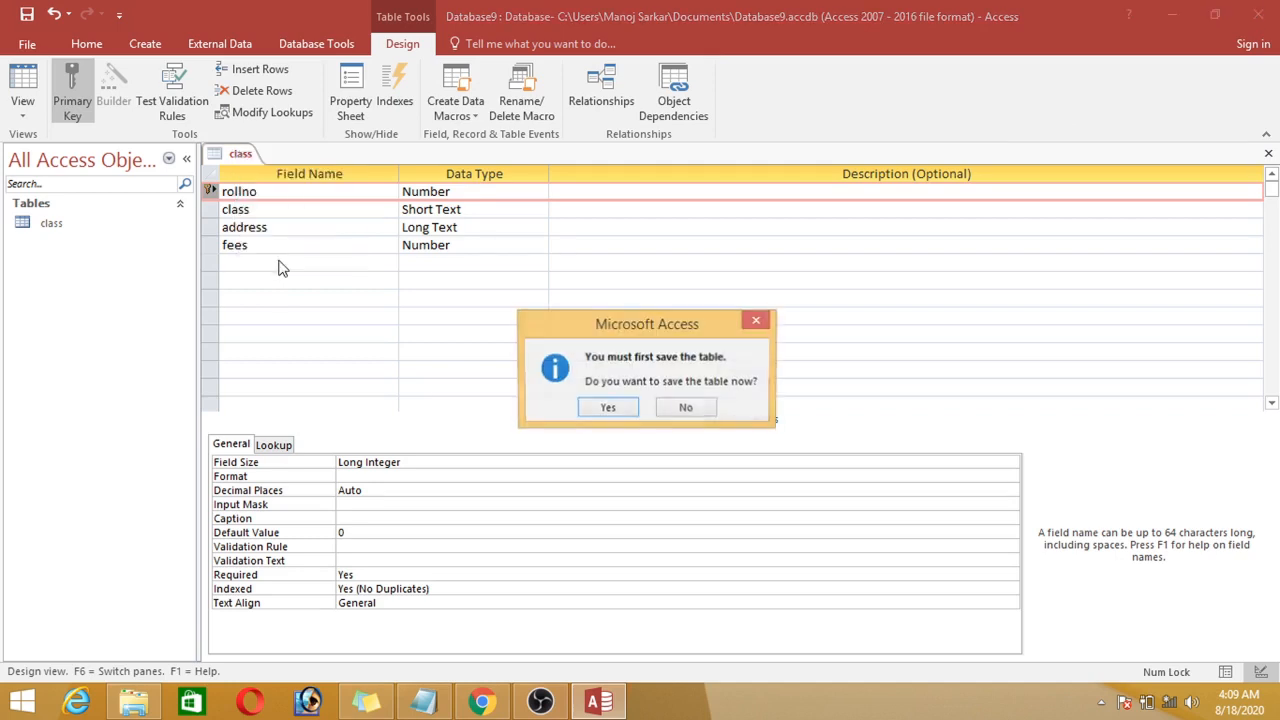
{"action": "left_click", "coordinate": [608, 407]}
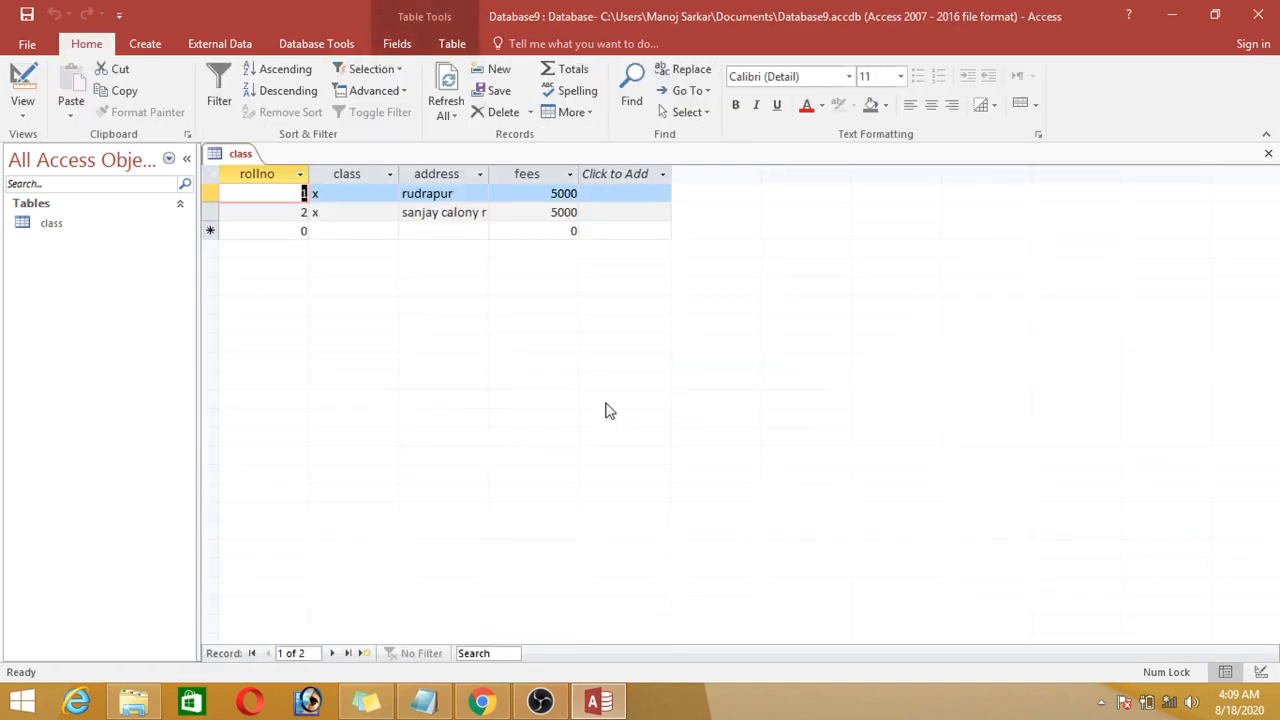
- Try to enter a third record that repeats rollno 1, with class x, address pune and fees 5000
{"action": "left_click", "coordinate": [23, 703]}
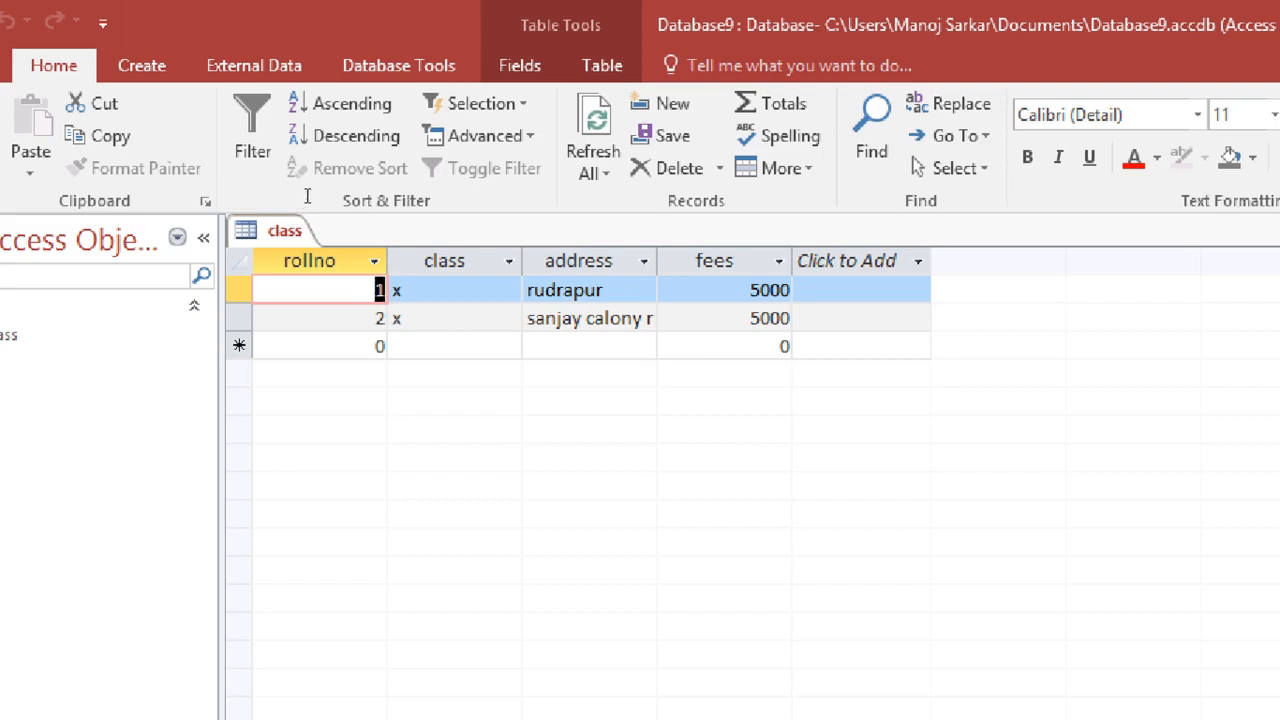
{"action": "left_click", "coordinate": [376, 346]}
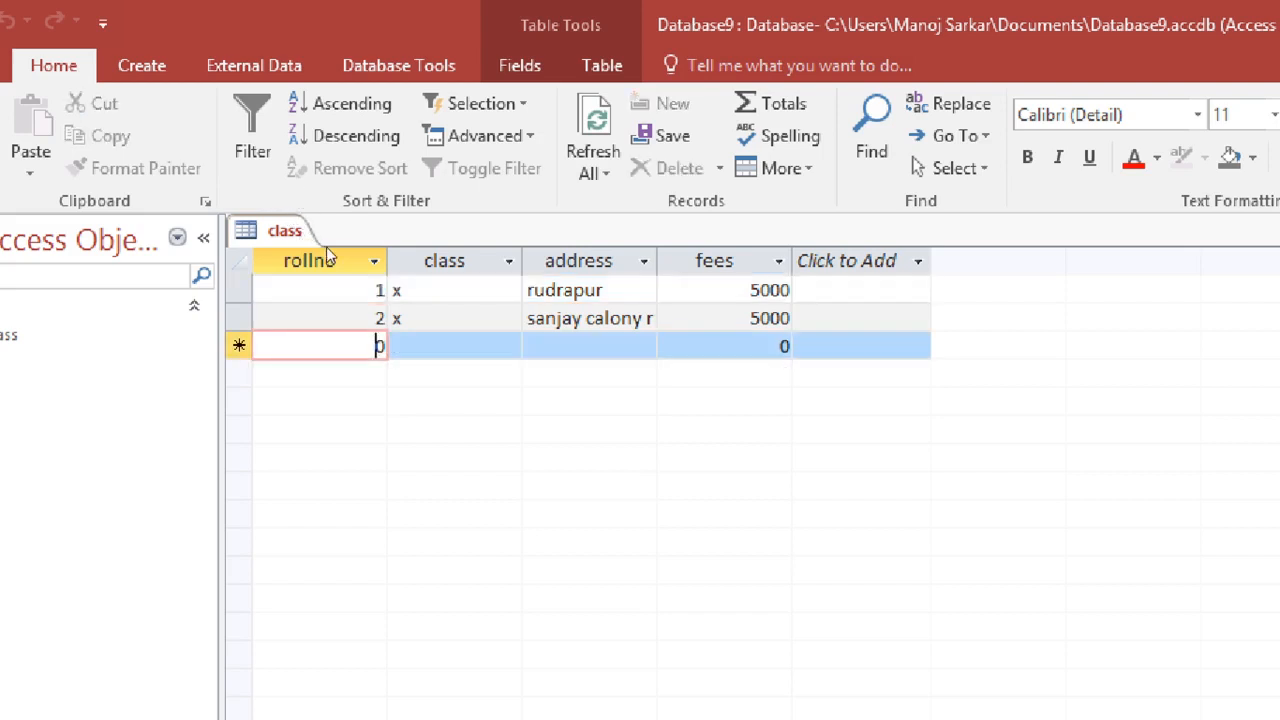
{"action": "type", "text": "1"}
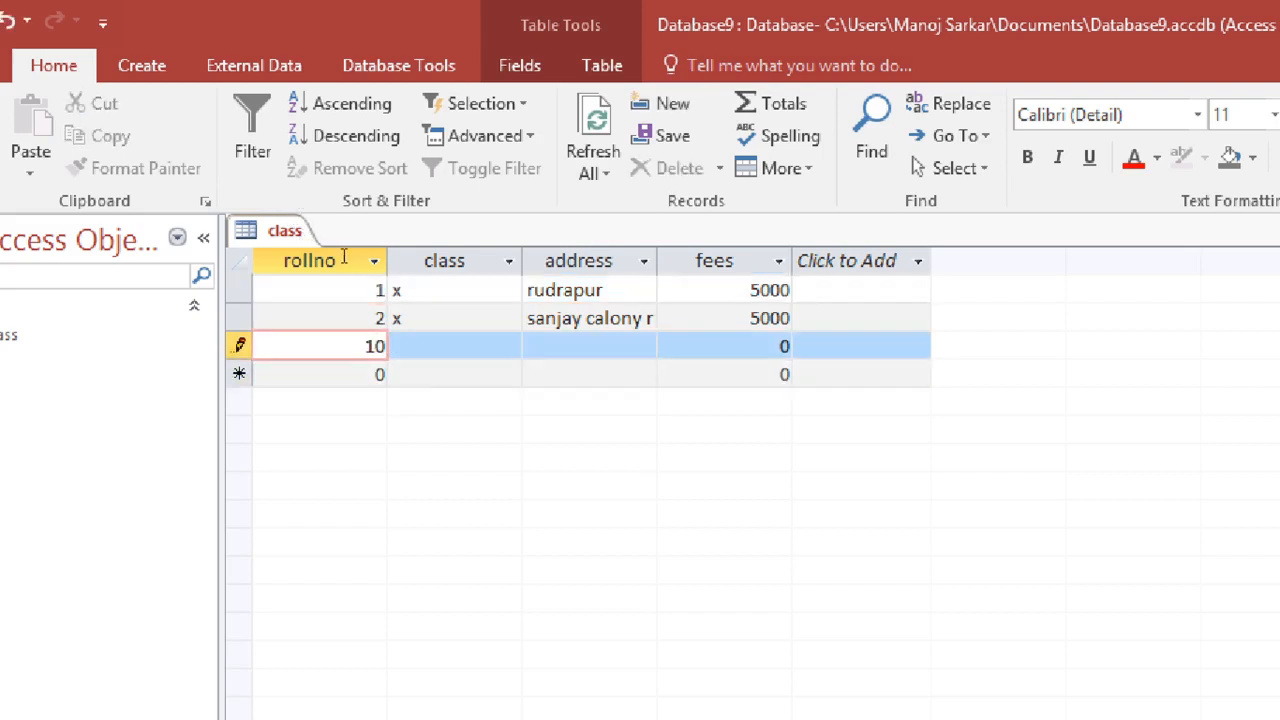
{"action": "key", "text": "Delete"}
{"action": "key", "text": "Tab"}
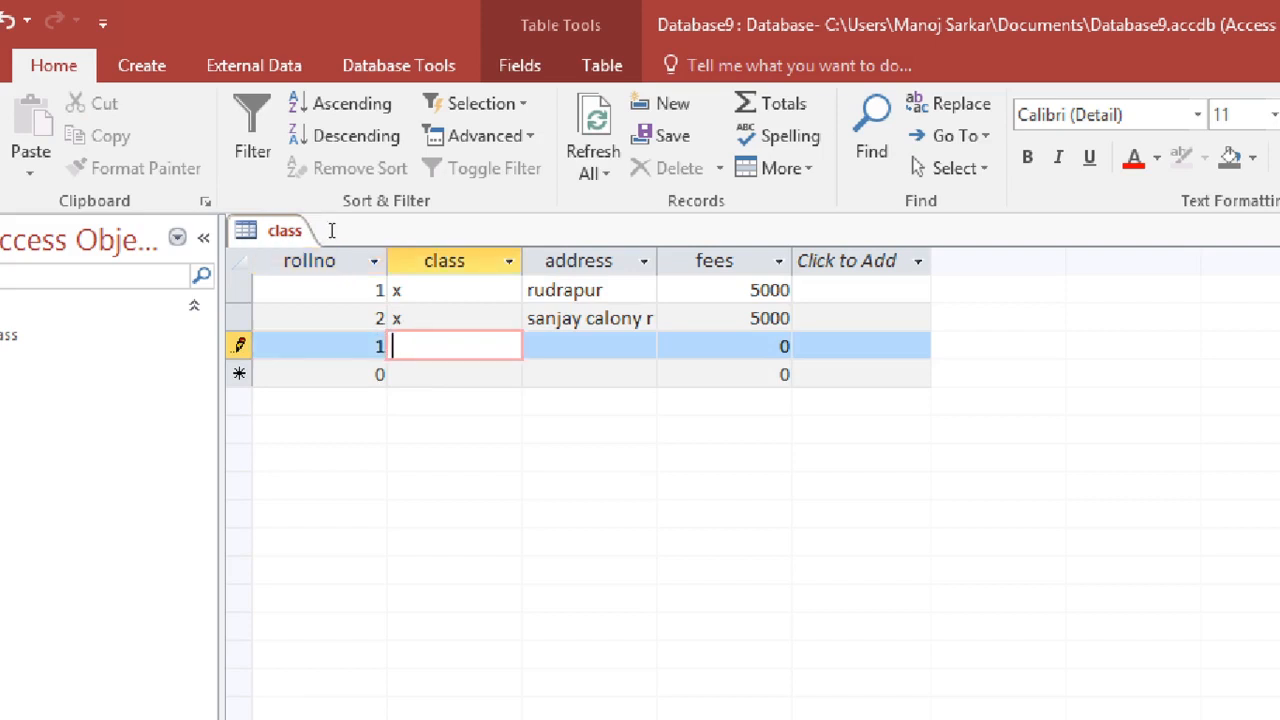
{"action": "type", "text": "x"}
{"action": "key", "text": "Tab"}
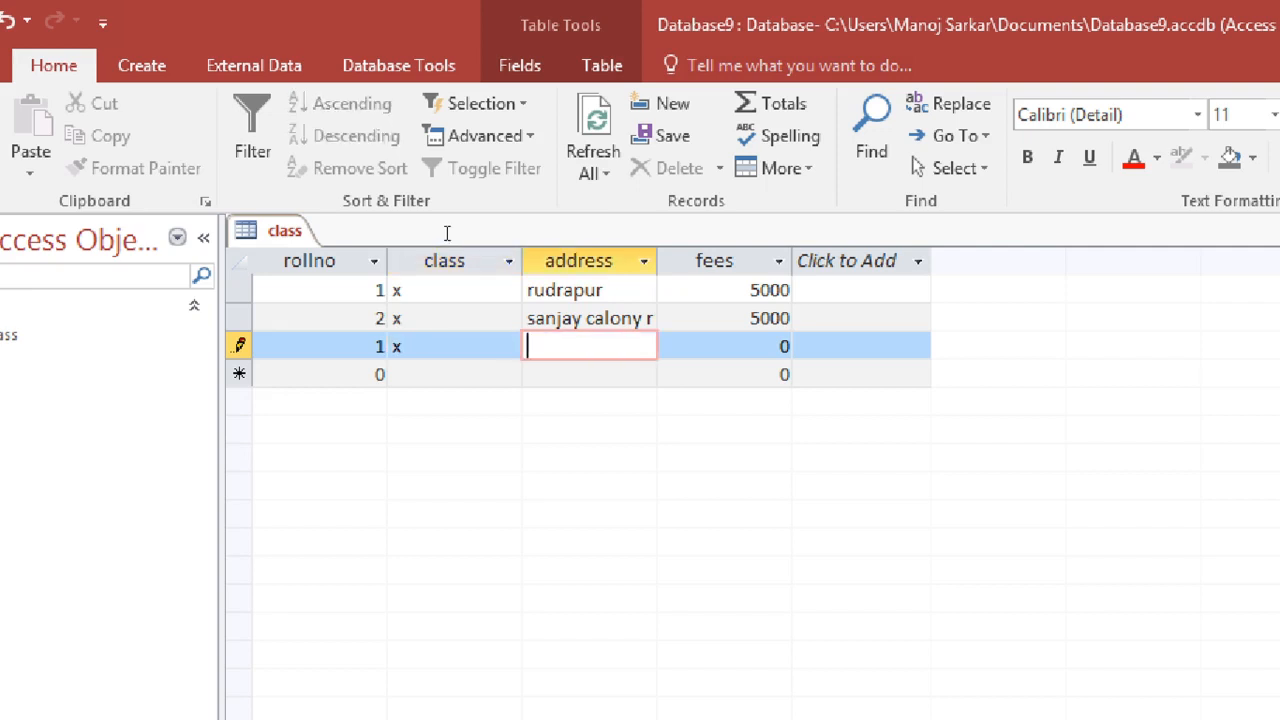
{"action": "type", "text": "pune"}
{"action": "key", "text": "Tab"}
{"action": "type", "text": "5000"}
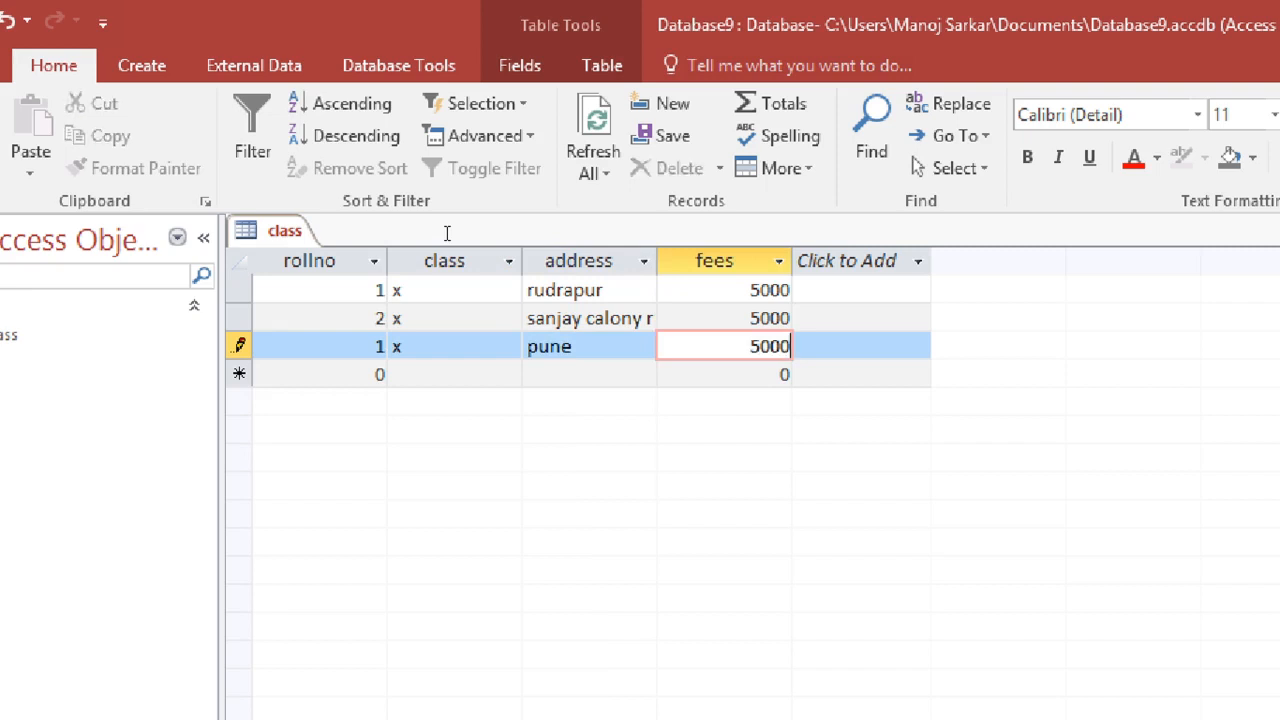
{"action": "key", "text": "Tab"}
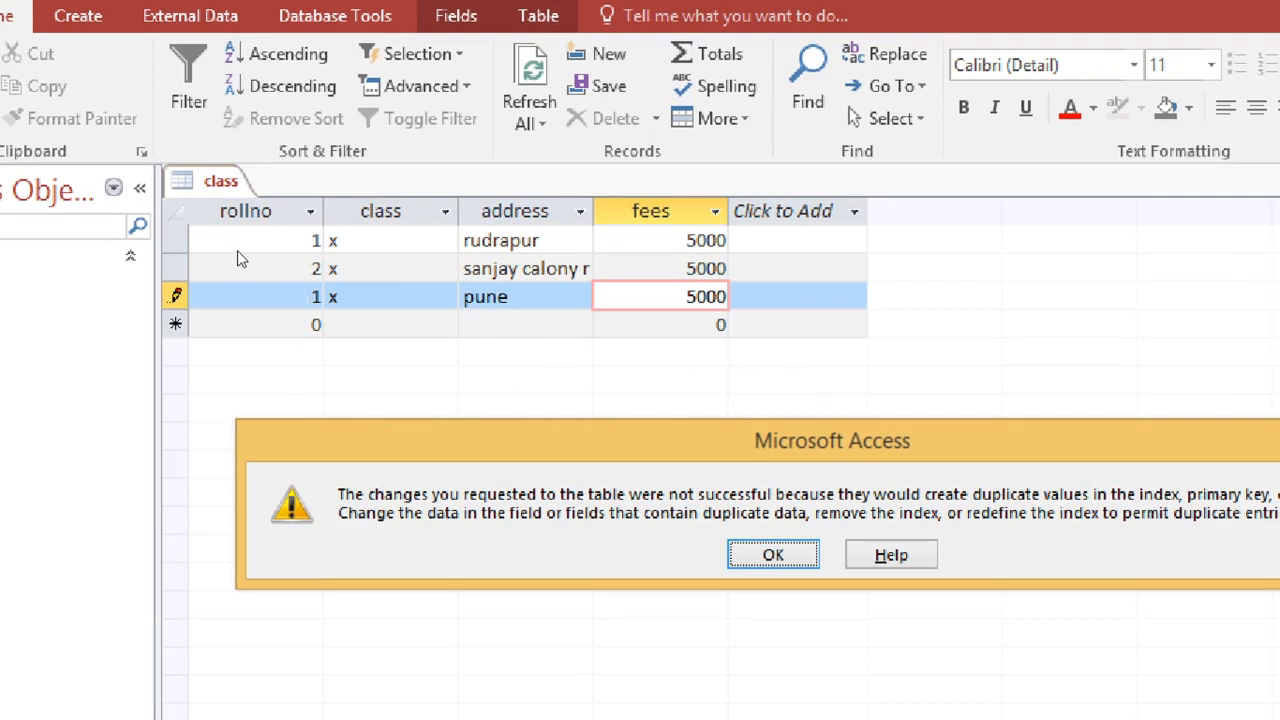
{"action": "key", "text": "Return"}
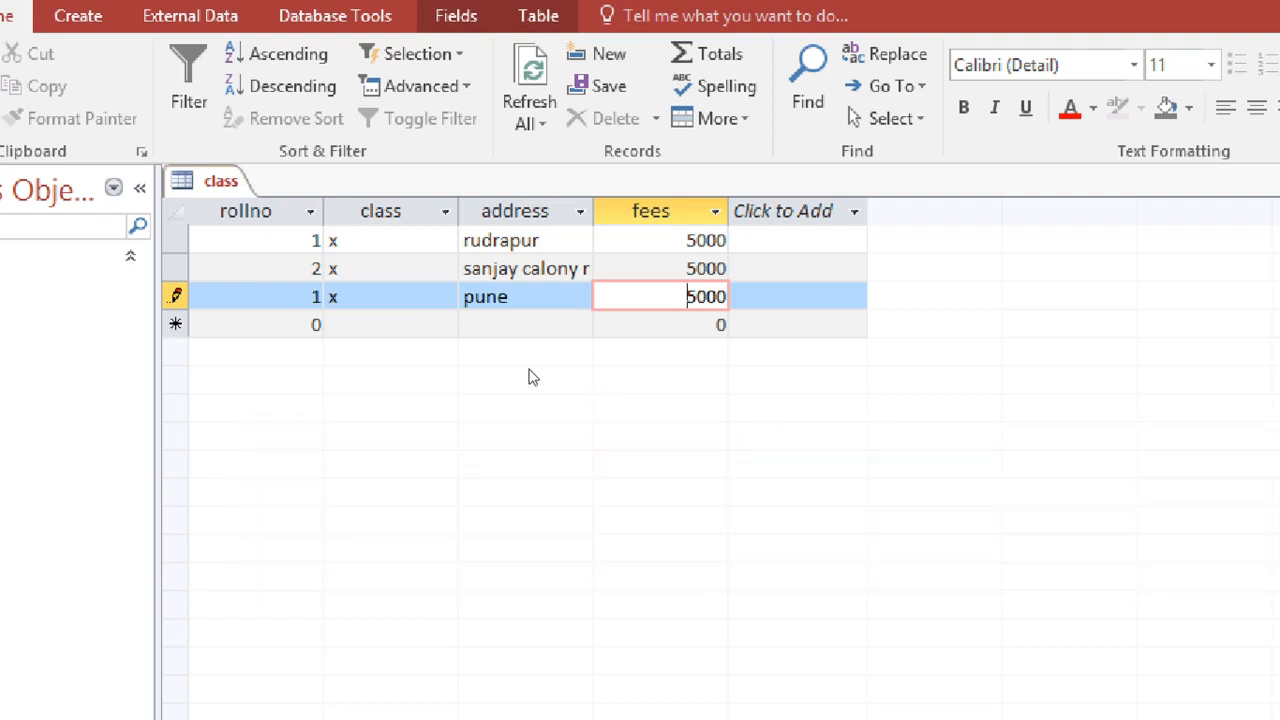
- Try to save the pune record with its rollno changed to the duplicate value 2
{"action": "left_click", "coordinate": [304, 231]}
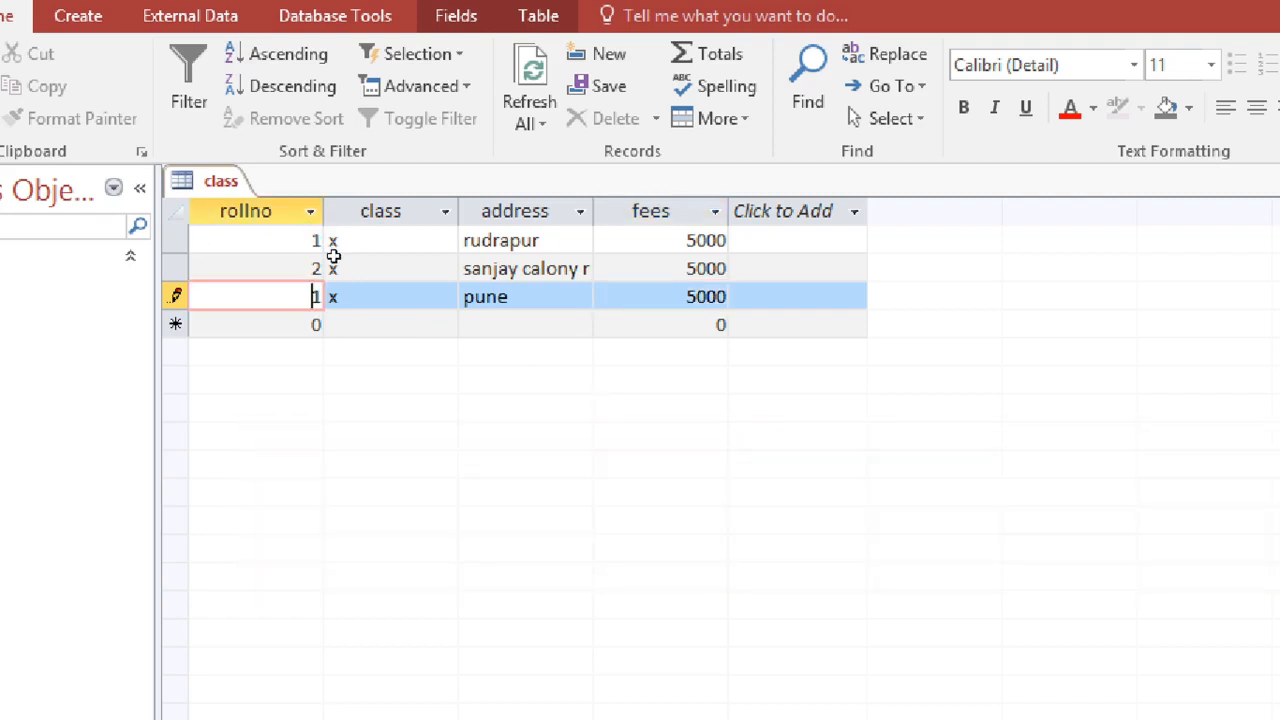
{"action": "key", "text": "Delete"}
{"action": "type", "text": "2"}
{"action": "key", "text": "Tab"}
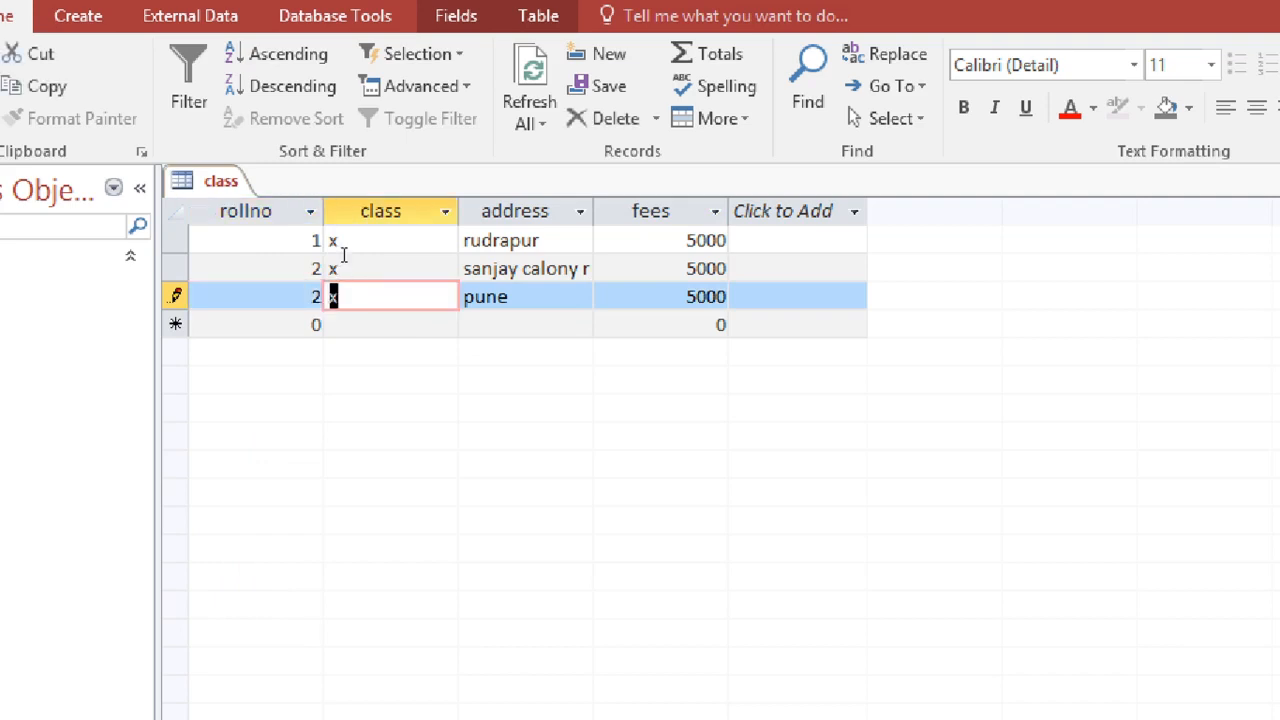
{"action": "key", "text": "Tab"}
{"action": "key", "text": "Tab"}
{"action": "key", "text": "Tab"}
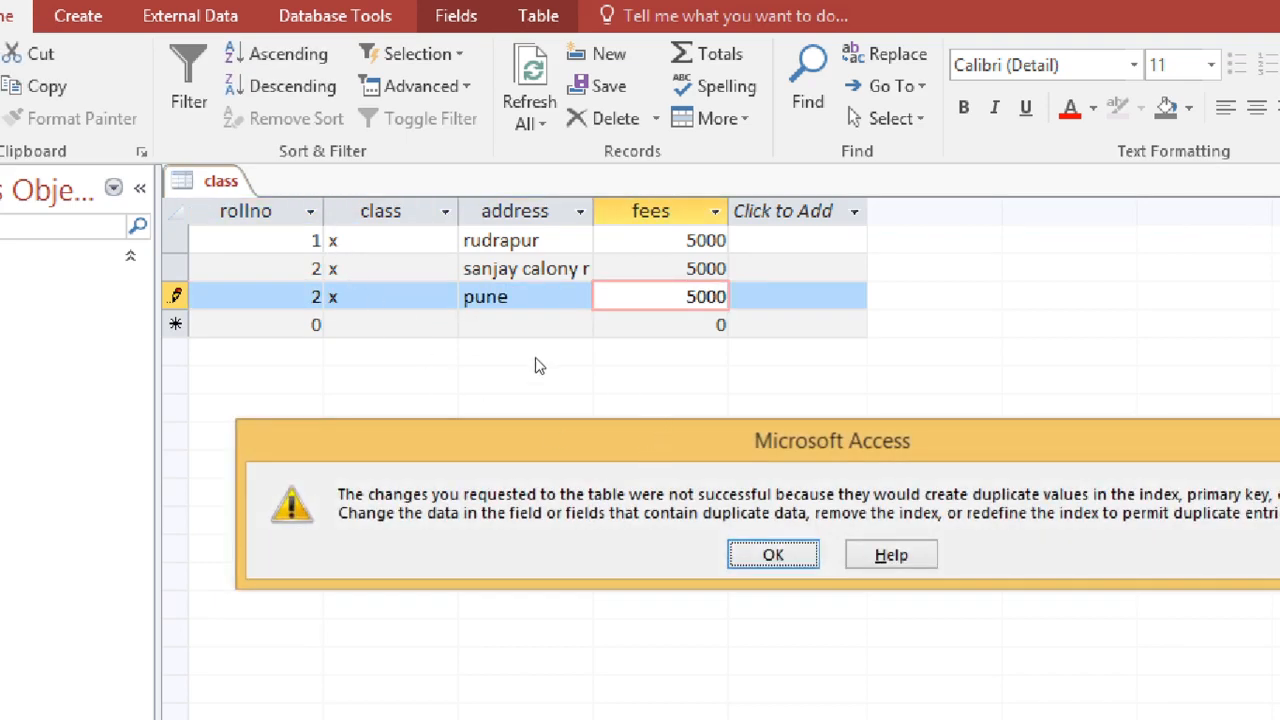
{"action": "key", "text": "Return"}
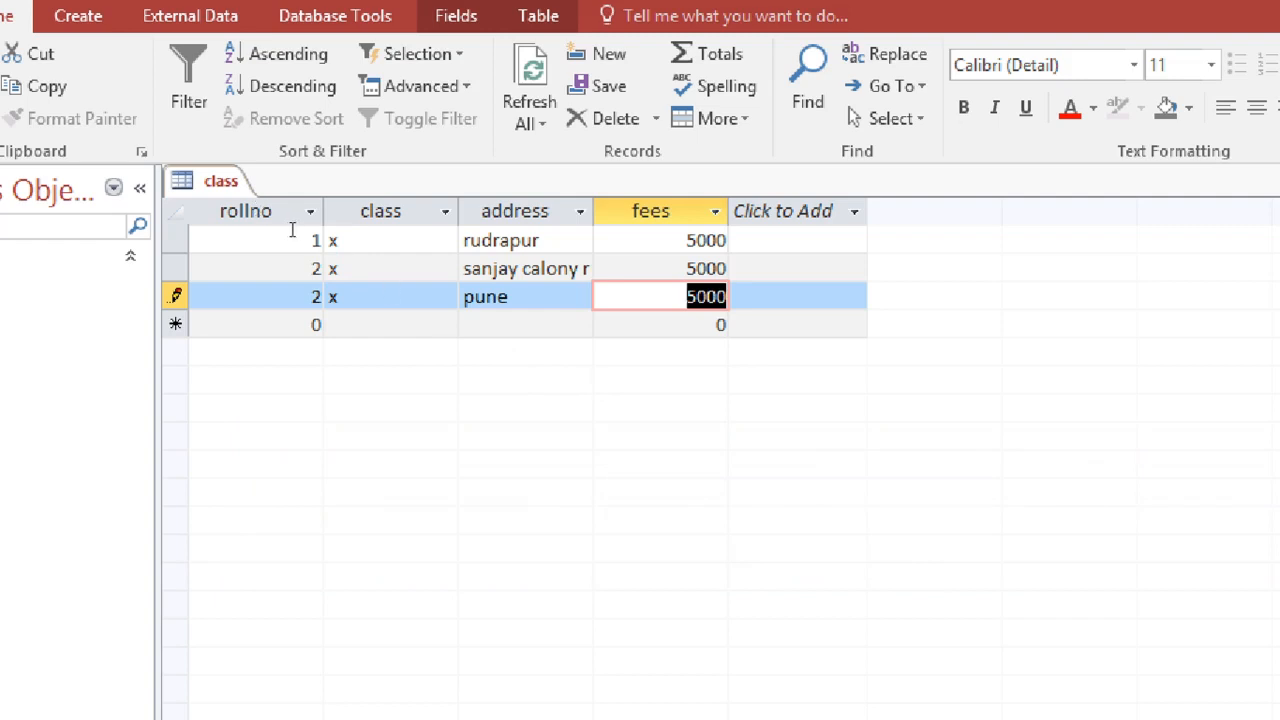
- Set the pune record's rollno to the unique value 3 and save the record
{"action": "left_click", "coordinate": [307, 296]}
{"action": "key", "text": "Delete"}
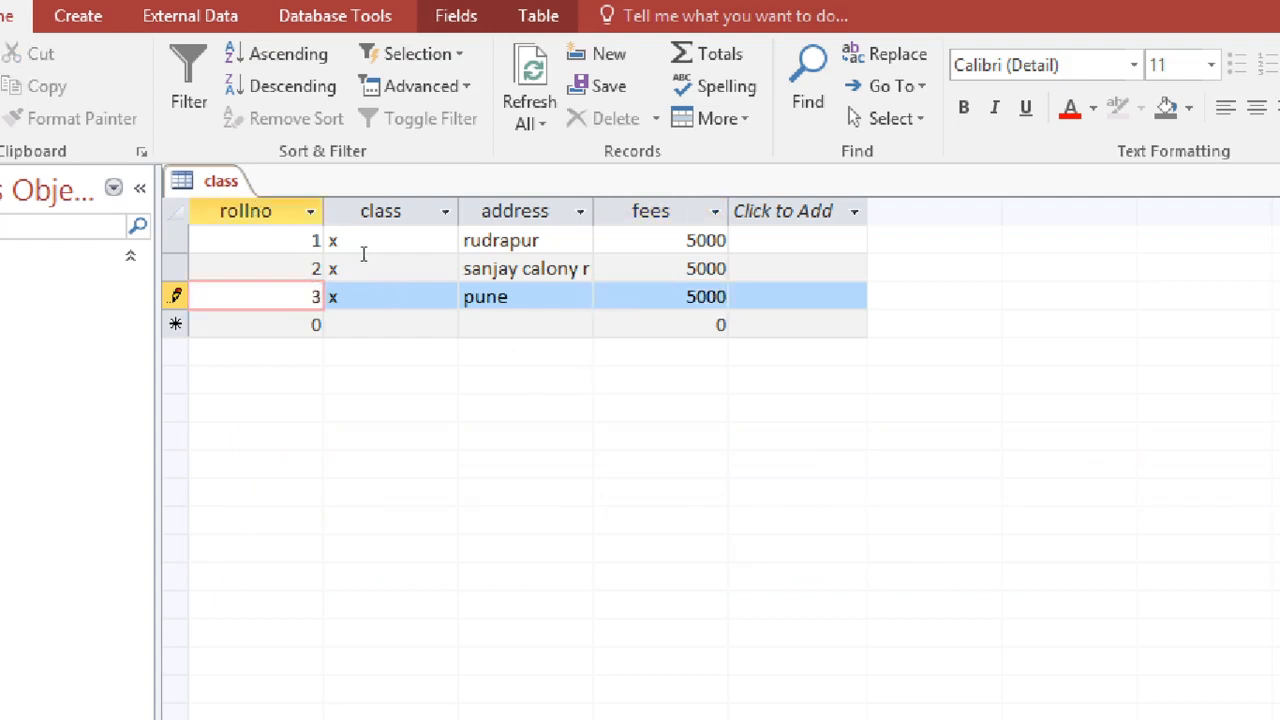
{"action": "key", "text": "Tab"}
{"action": "key", "text": "Tab"}
{"action": "key", "text": "Tab"}
{"action": "key", "text": "Tab"}
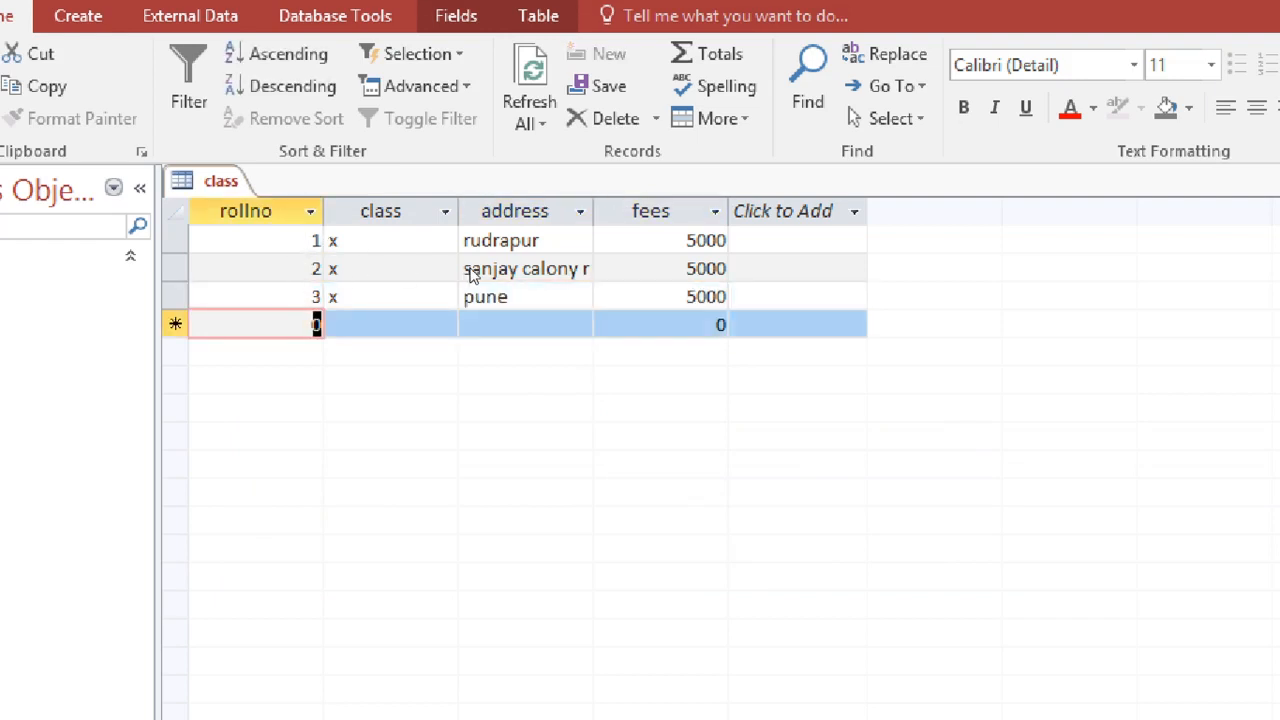
- Enter a fourth record with rollno 4, class x, address mumbai and fees 5000
{"action": "type", "text": "4"}
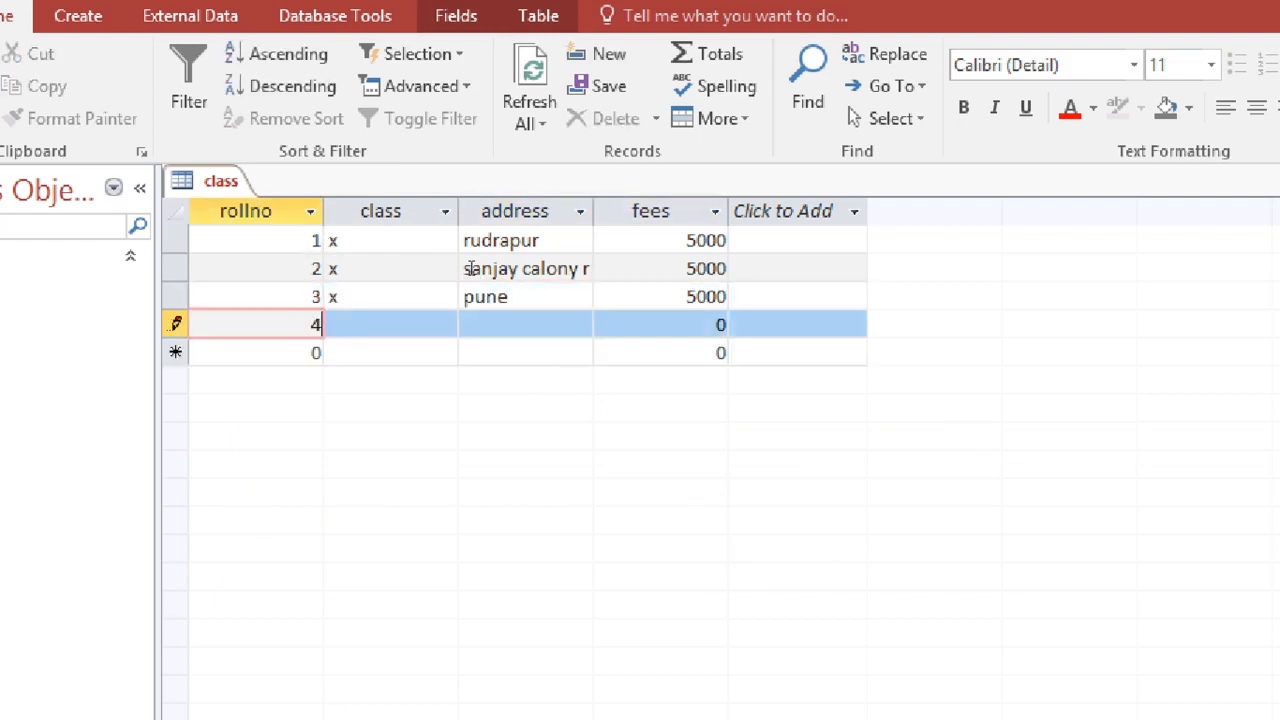
{"action": "key", "text": "Tab"}
{"action": "type", "text": "x"}
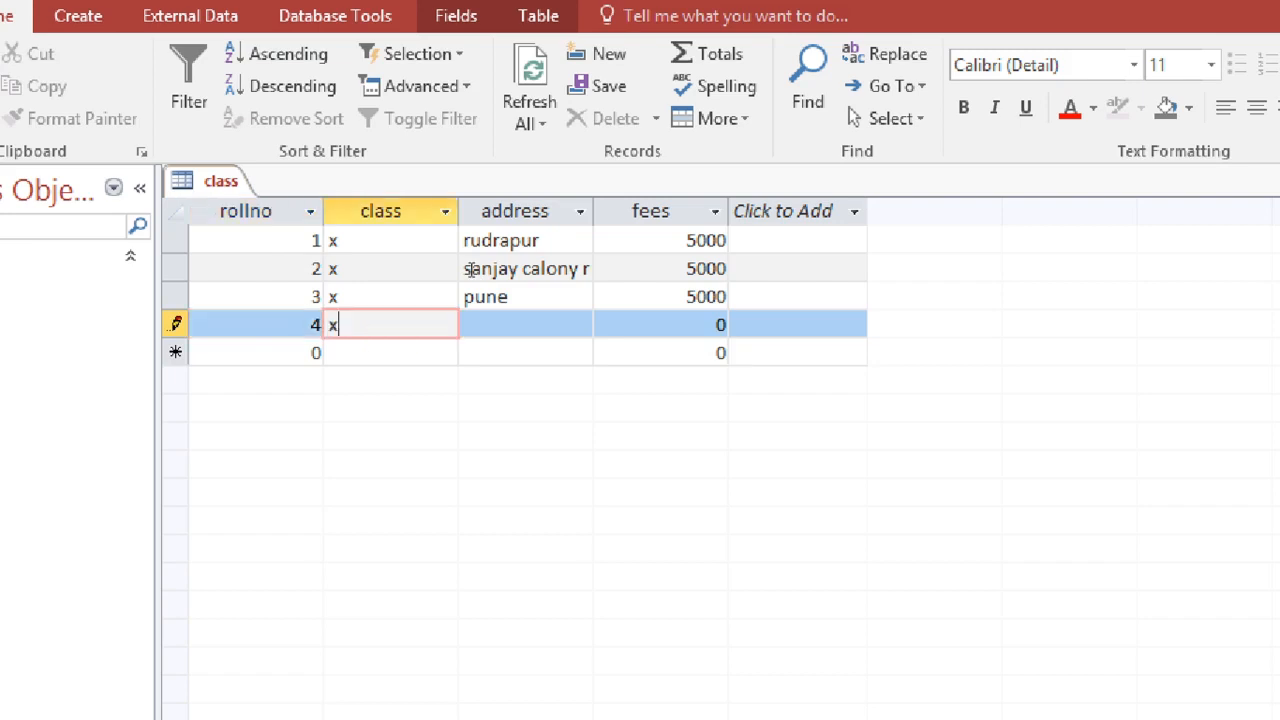
{"action": "key", "text": "Tab"}
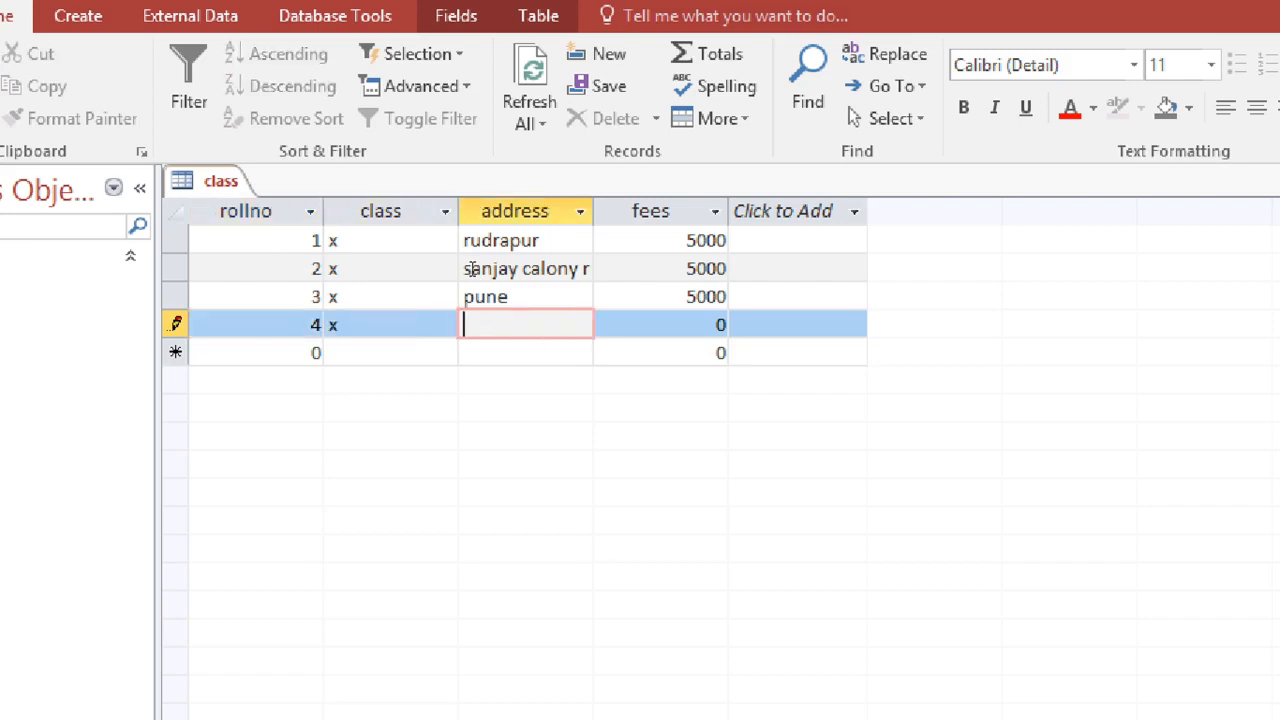
{"action": "type", "text": "mumbai"}
{"action": "key", "text": "Tab"}
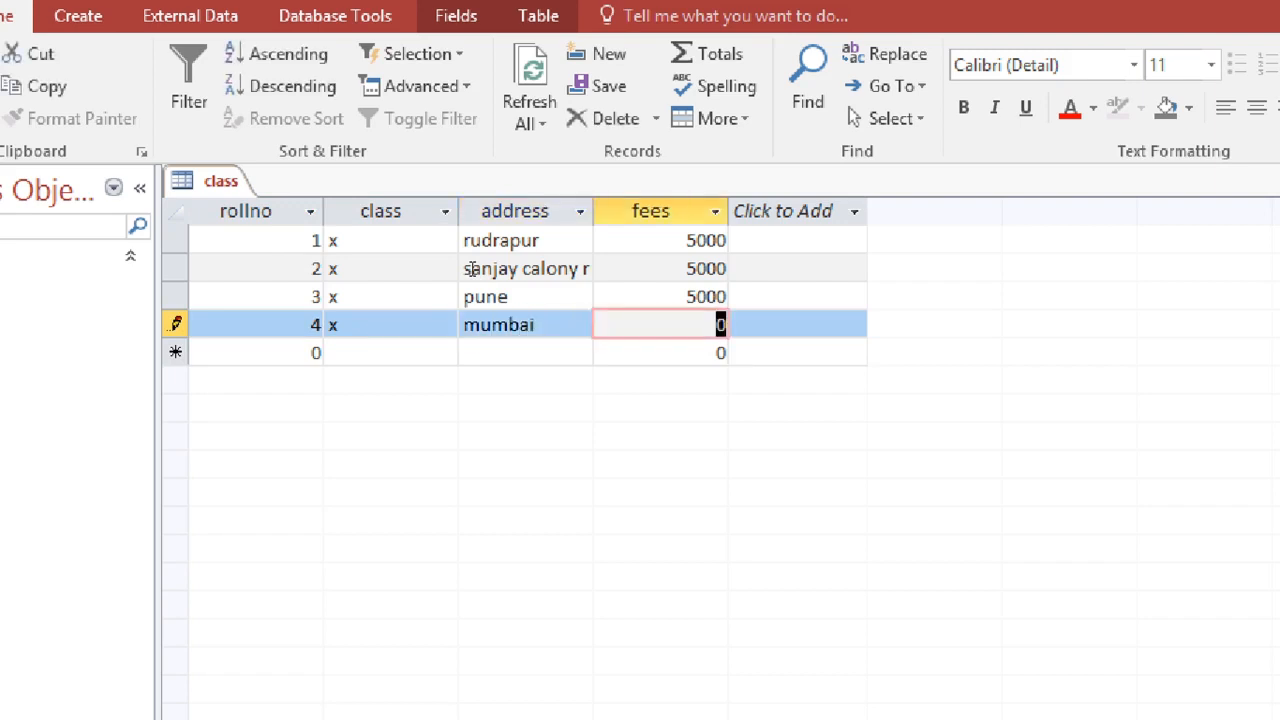
{"action": "type", "text": "5000"}
{"action": "key", "text": "Tab"}
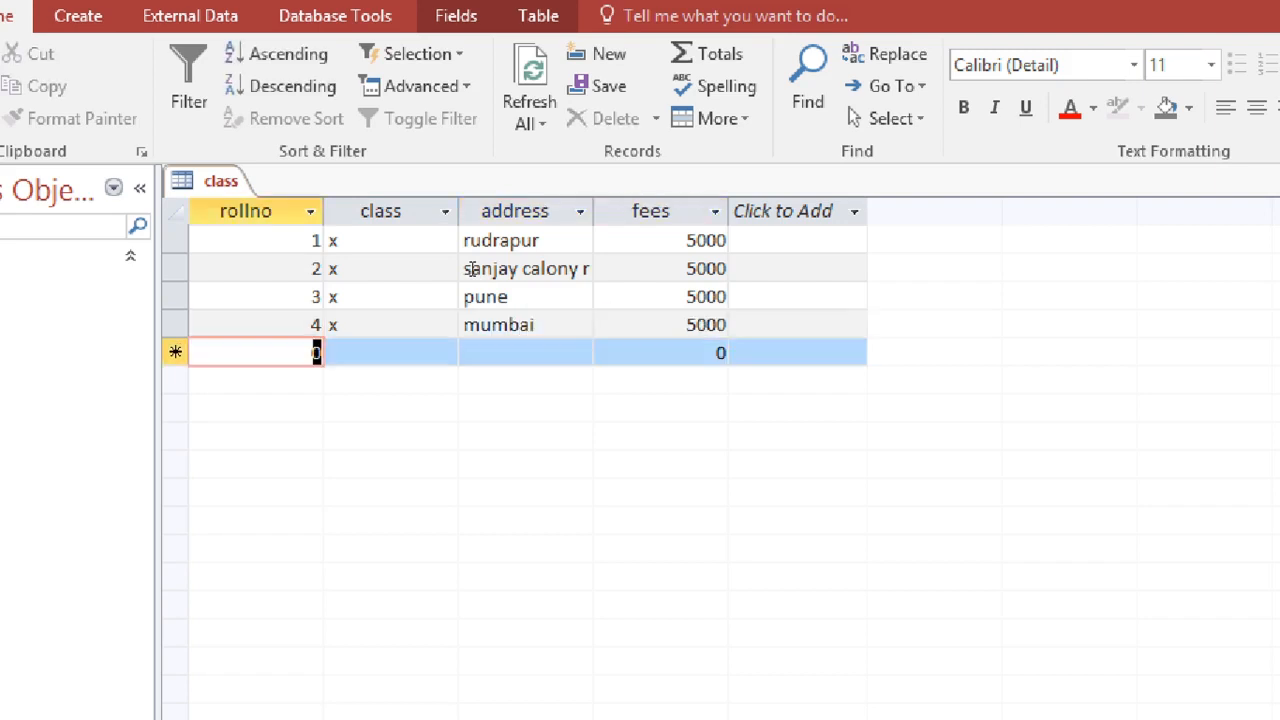